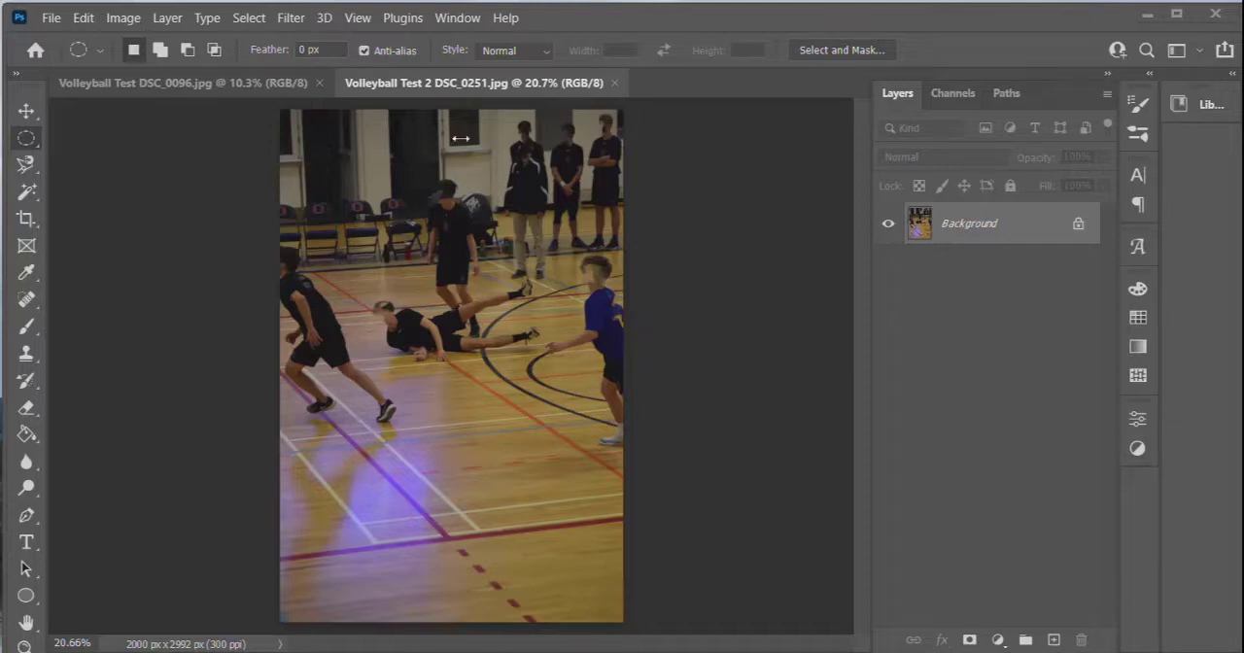
# Try the Auto Tone correction on the Volleyball Test 2 photo and undo it.
pyautogui.click(122, 25)
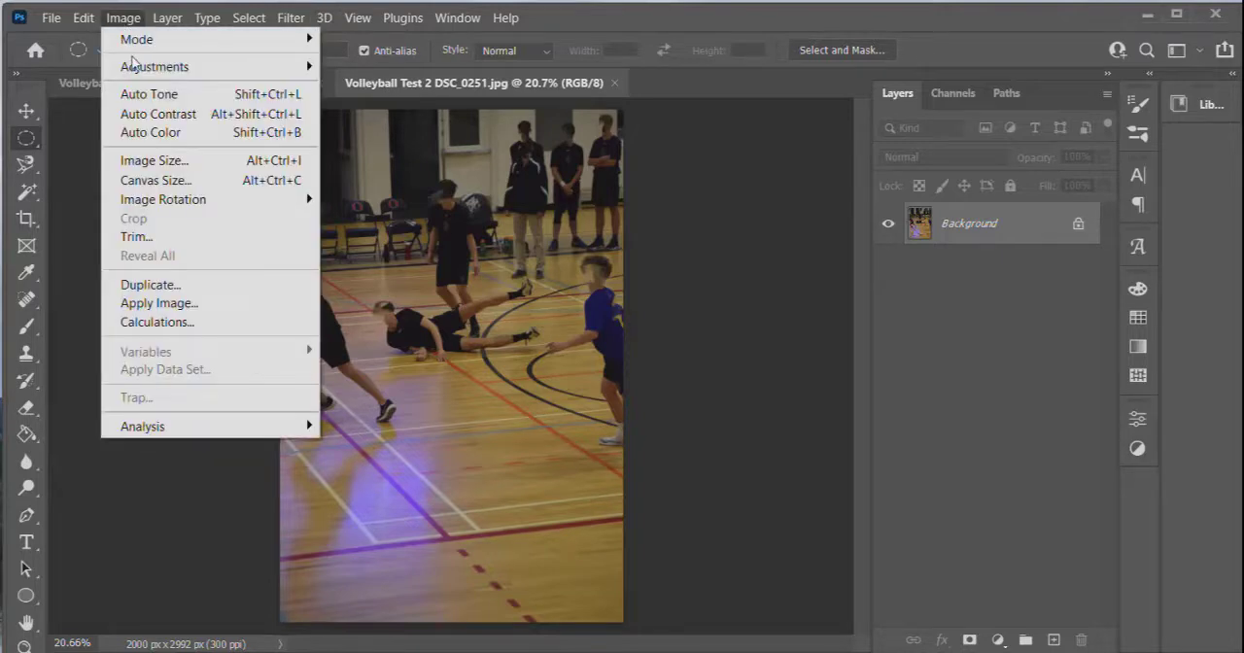
pyautogui.moveTo(141, 67)
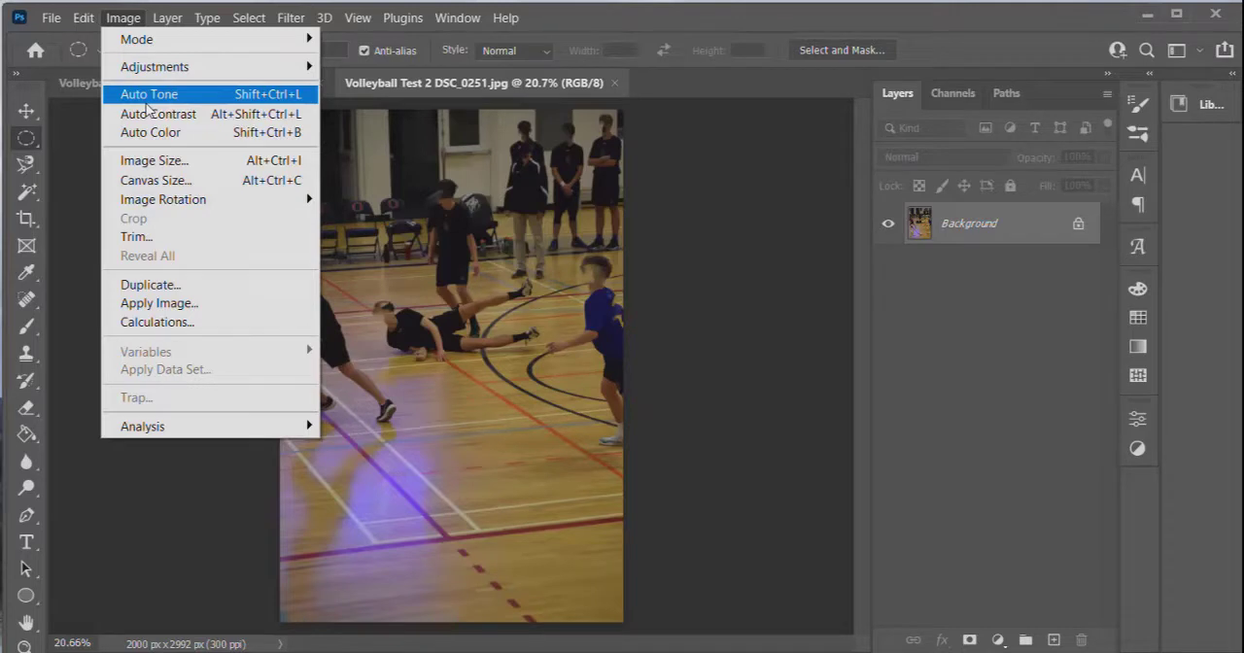
pyautogui.click(146, 97)
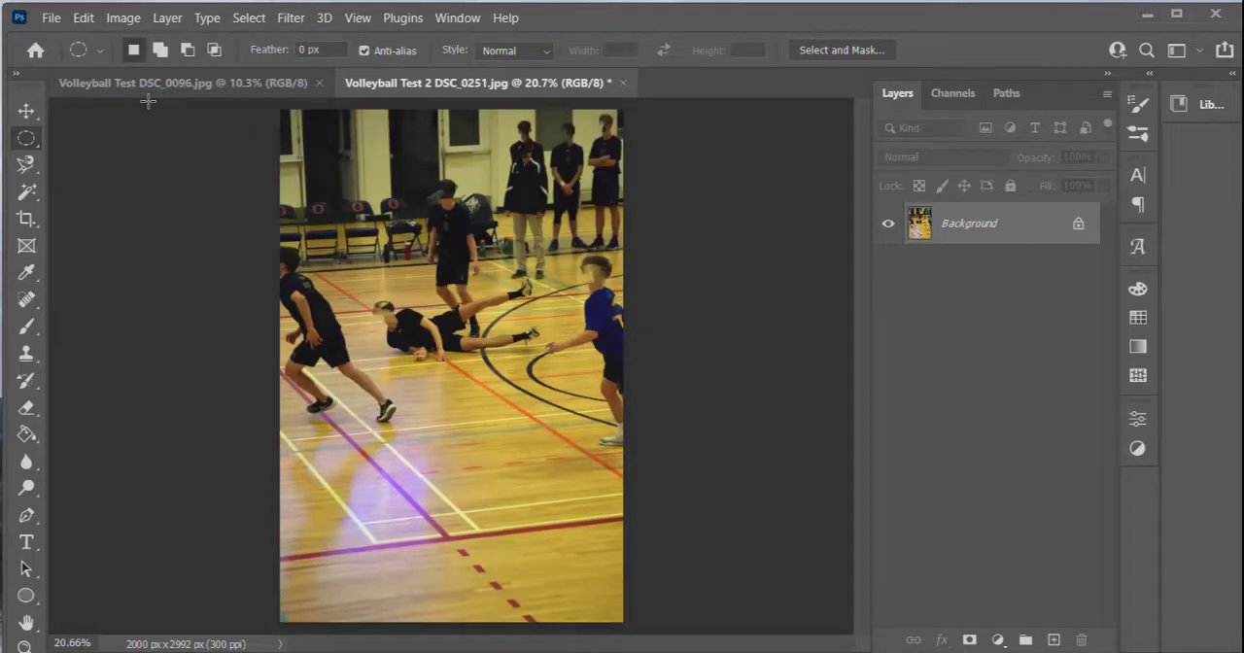
pyautogui.hotkey('ctrl', 'z')
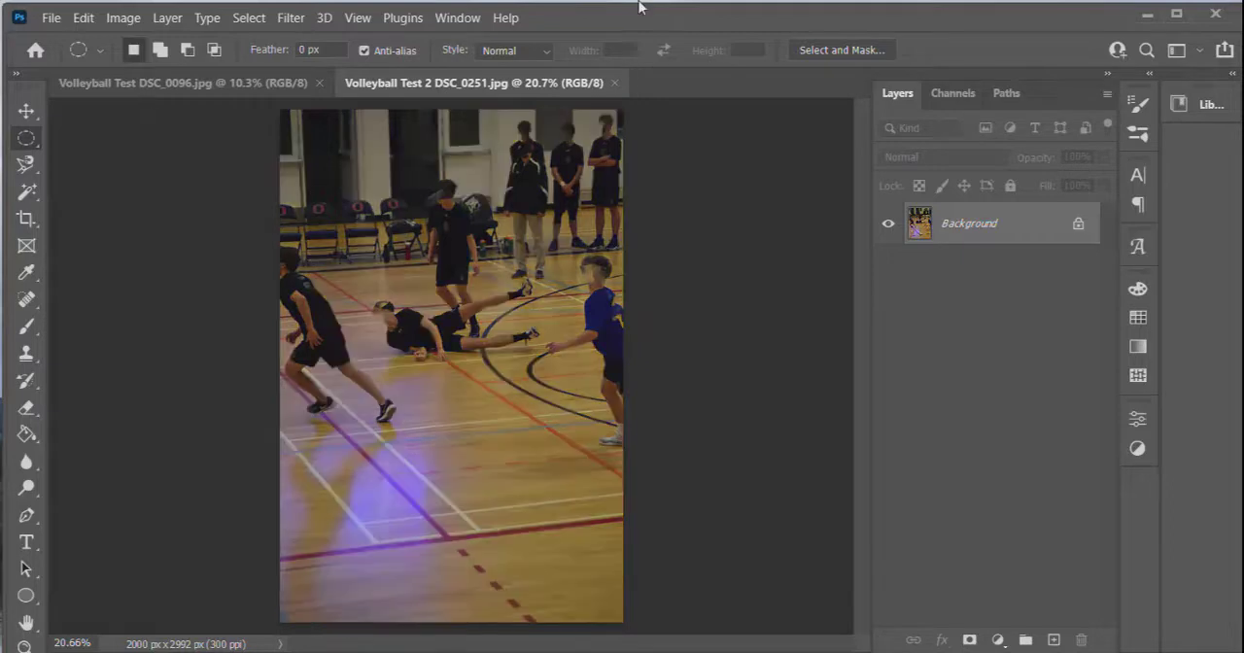
# Try the Auto Contrast and Auto Color corrections on the original photo.
pyautogui.click(133, 19)
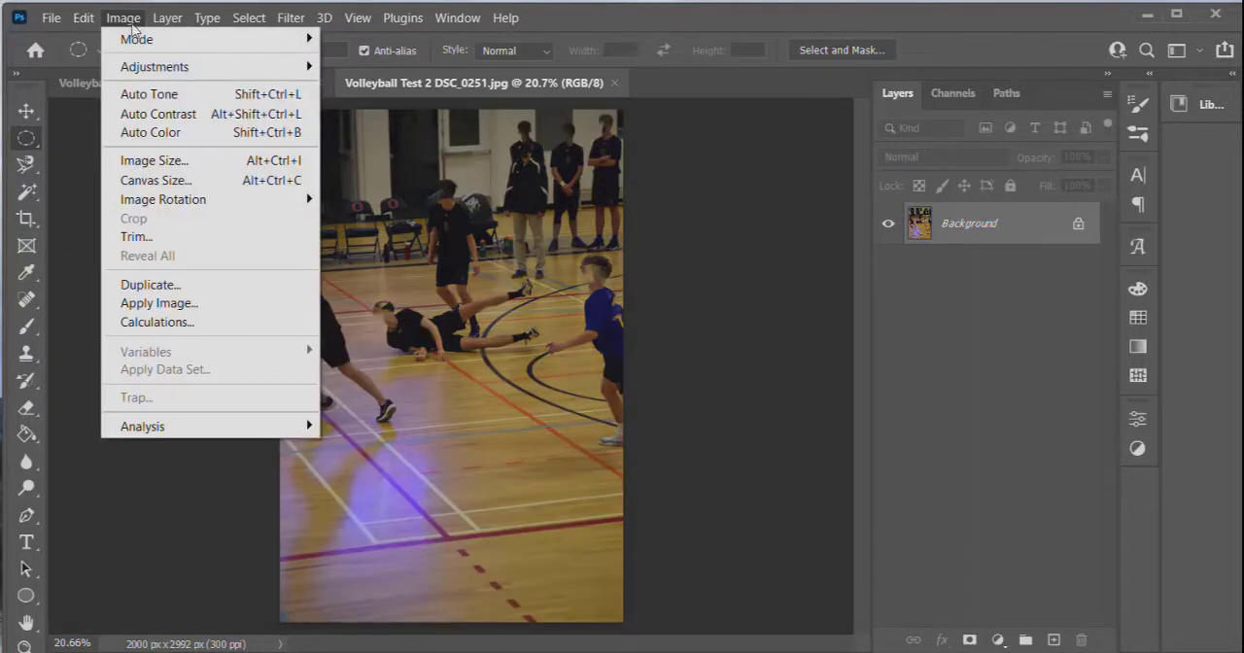
pyautogui.click(142, 116)
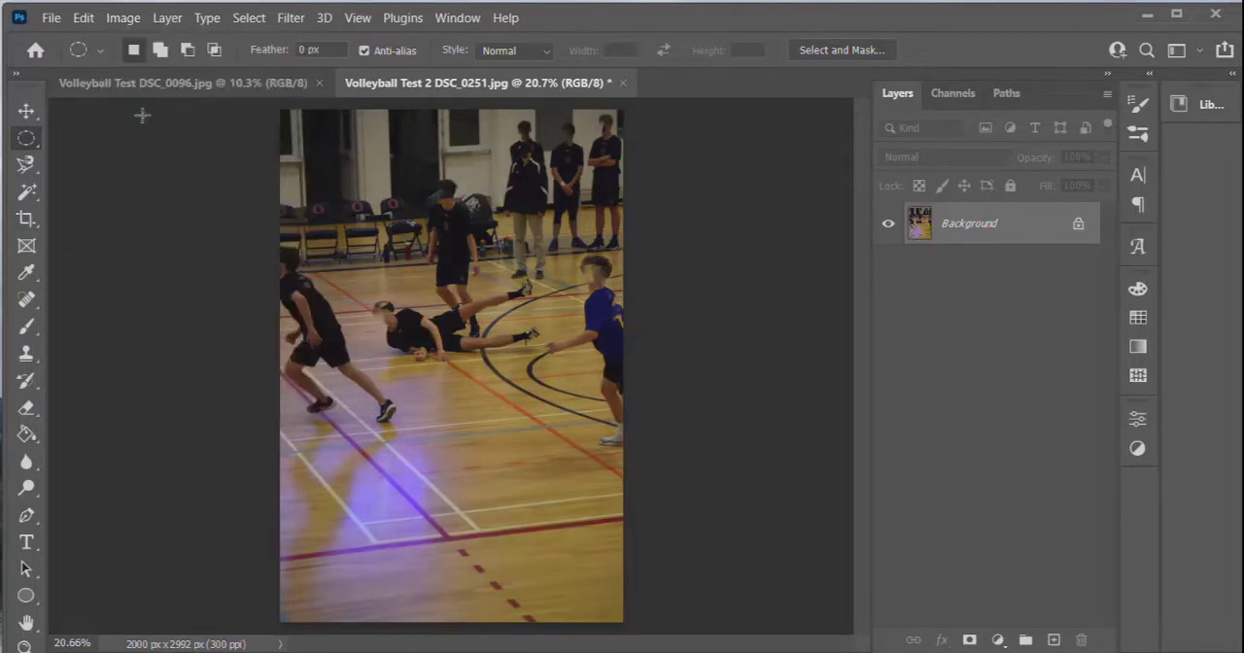
pyautogui.click(123, 18)
pyautogui.click(142, 132)
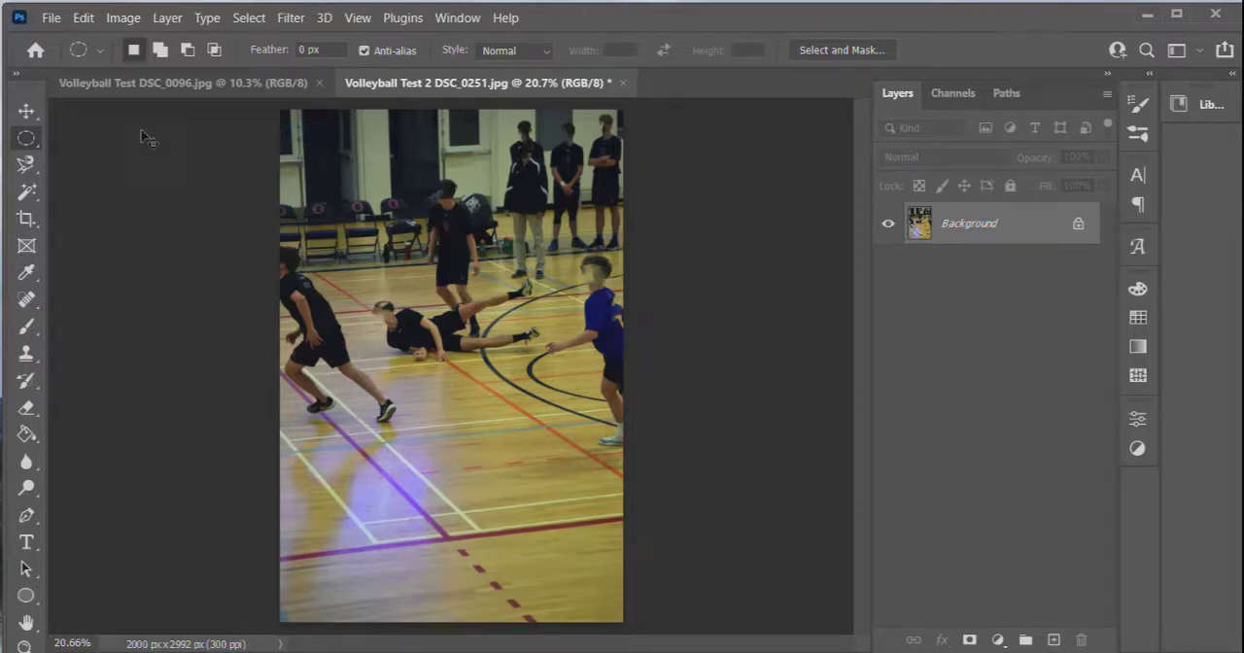
# With a Levels adjustment, set the Red channel's input black point to 5 and white point to 171.
pyautogui.click(118, 19)
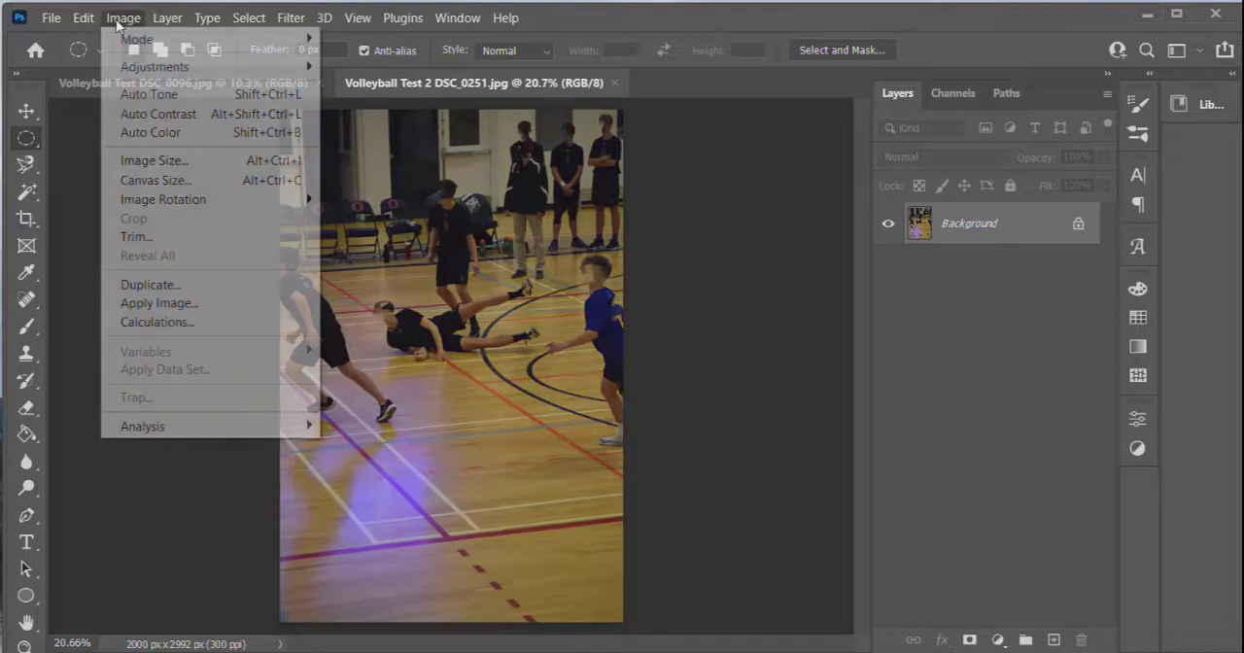
pyautogui.moveTo(141, 73)
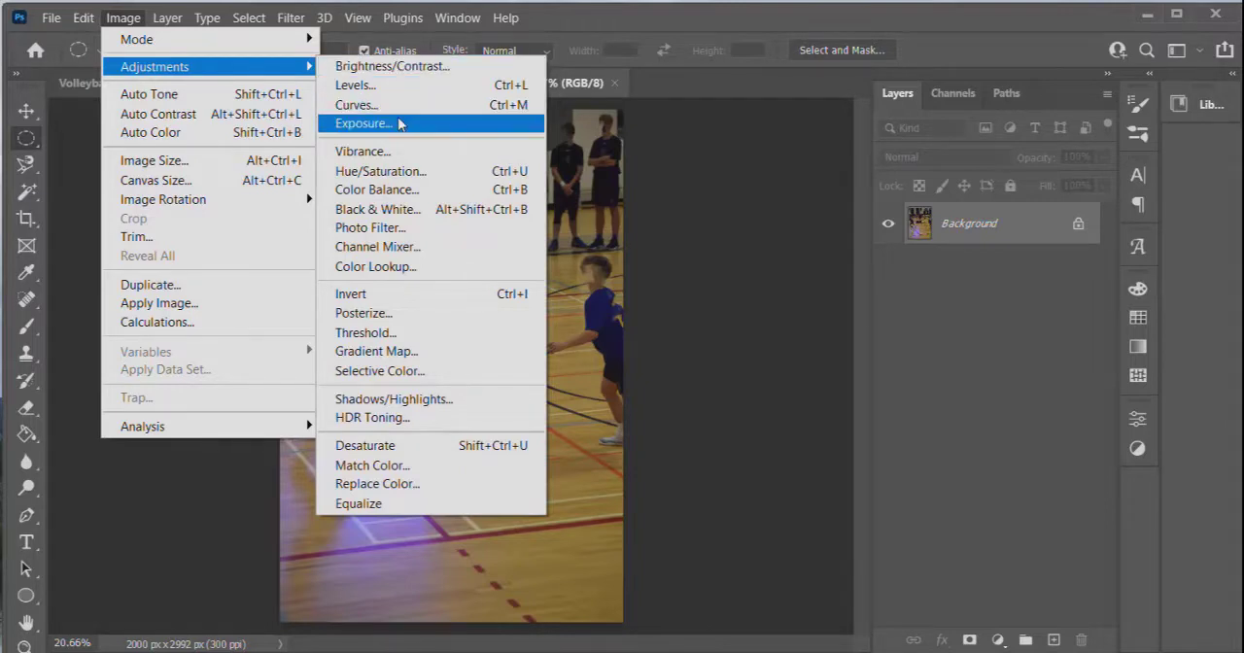
pyautogui.click(387, 90)
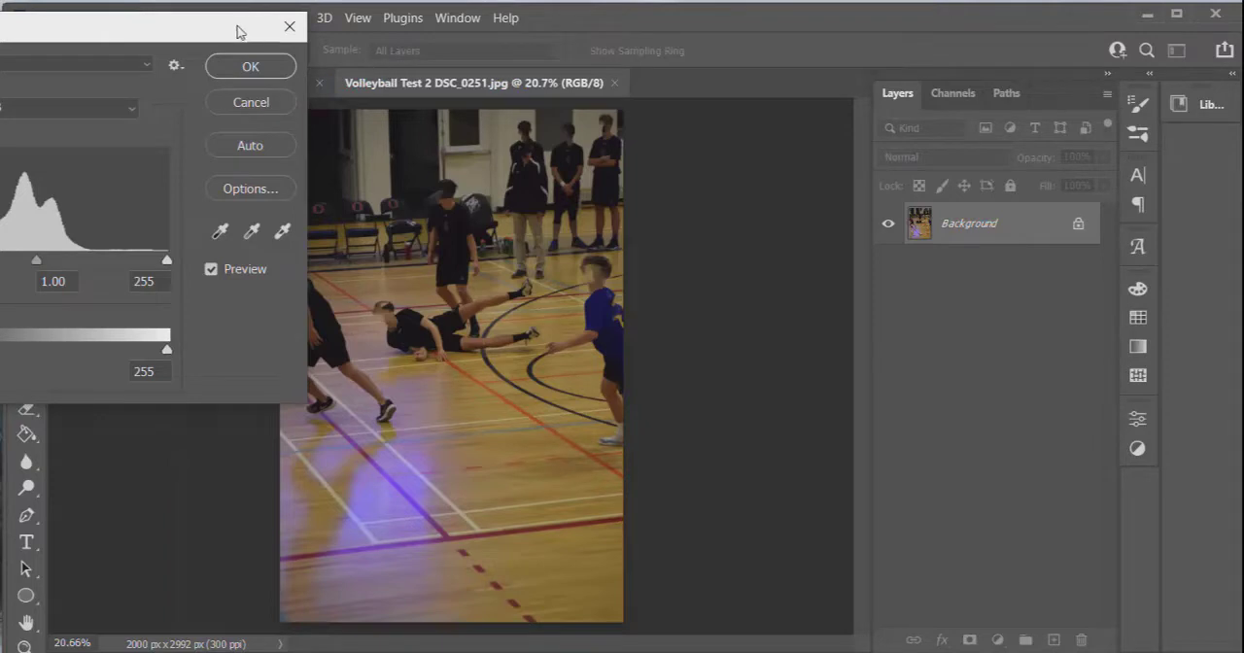
pyautogui.moveTo(180, 23); pyautogui.dragTo(1087, 17)
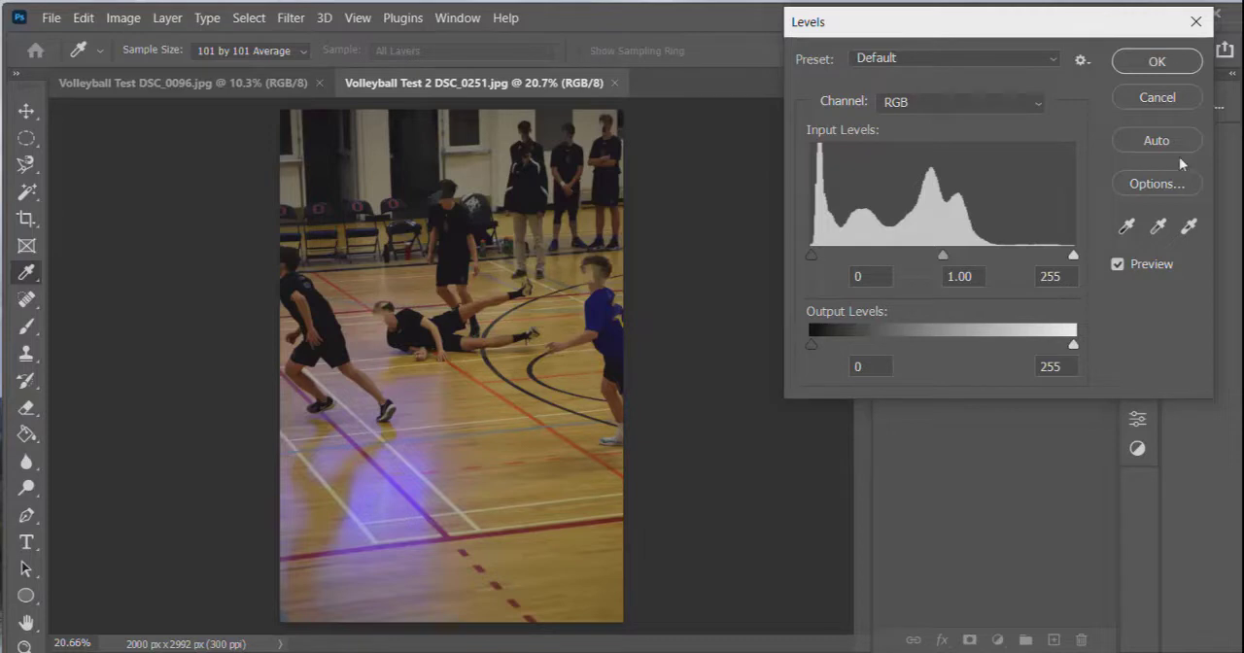
pyautogui.click(1041, 113)
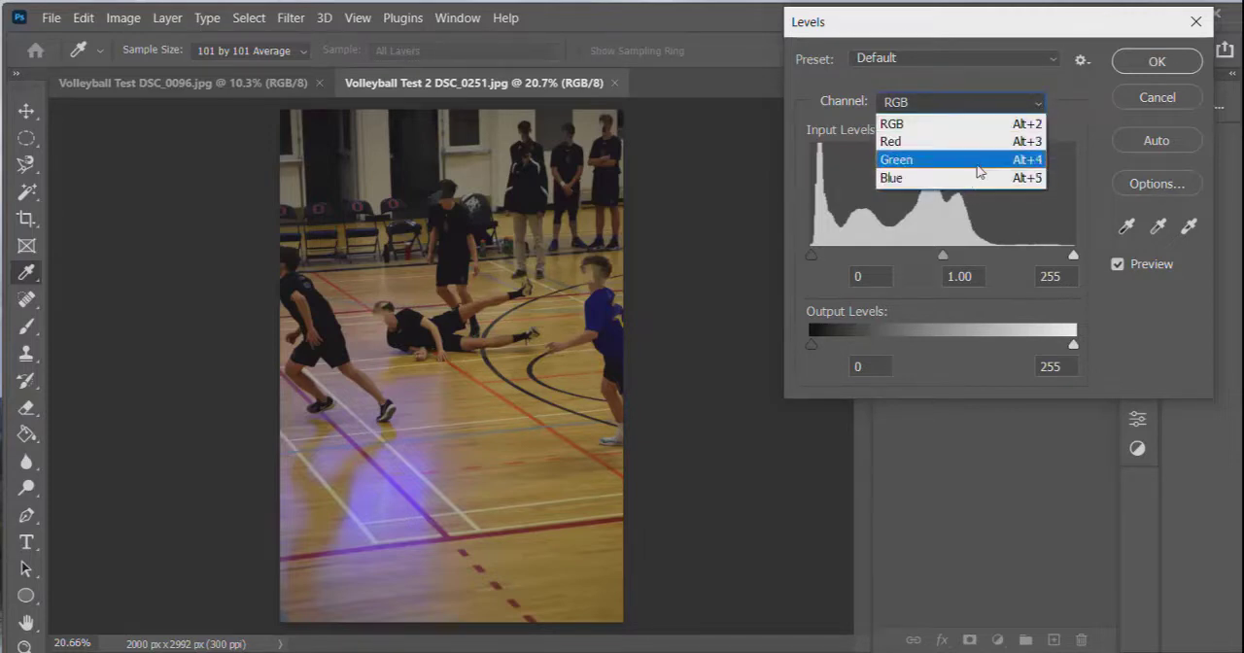
pyautogui.click(954, 143)
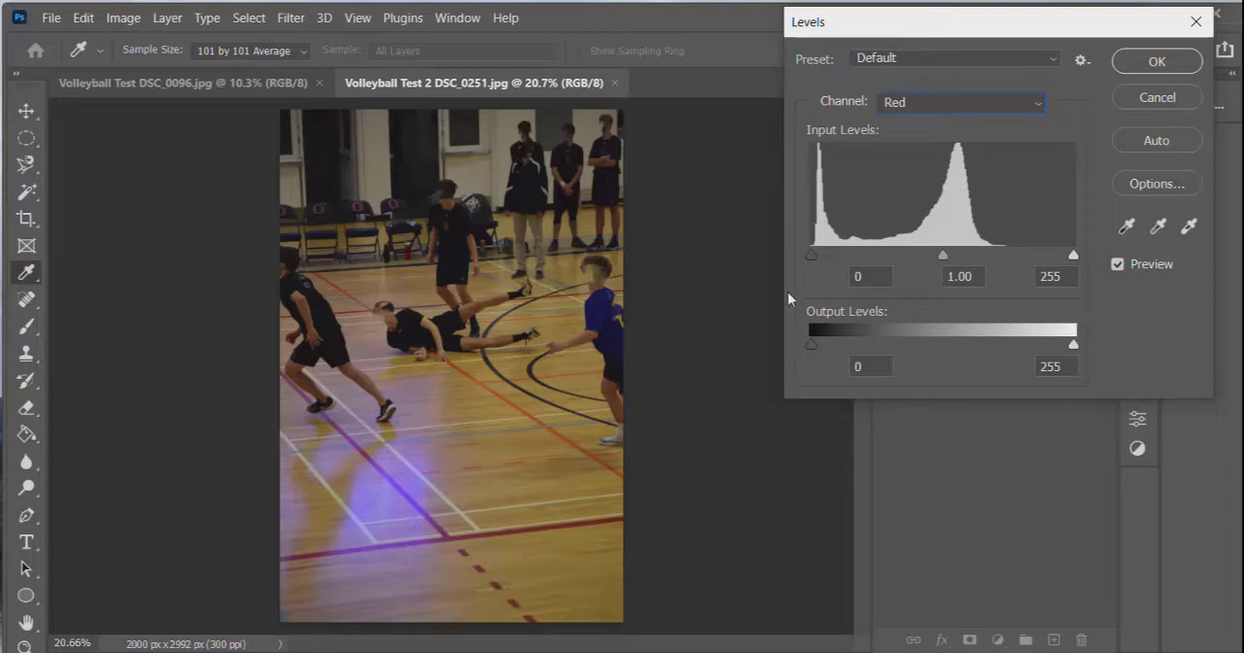
pyautogui.moveTo(811, 258); pyautogui.dragTo(817, 259)
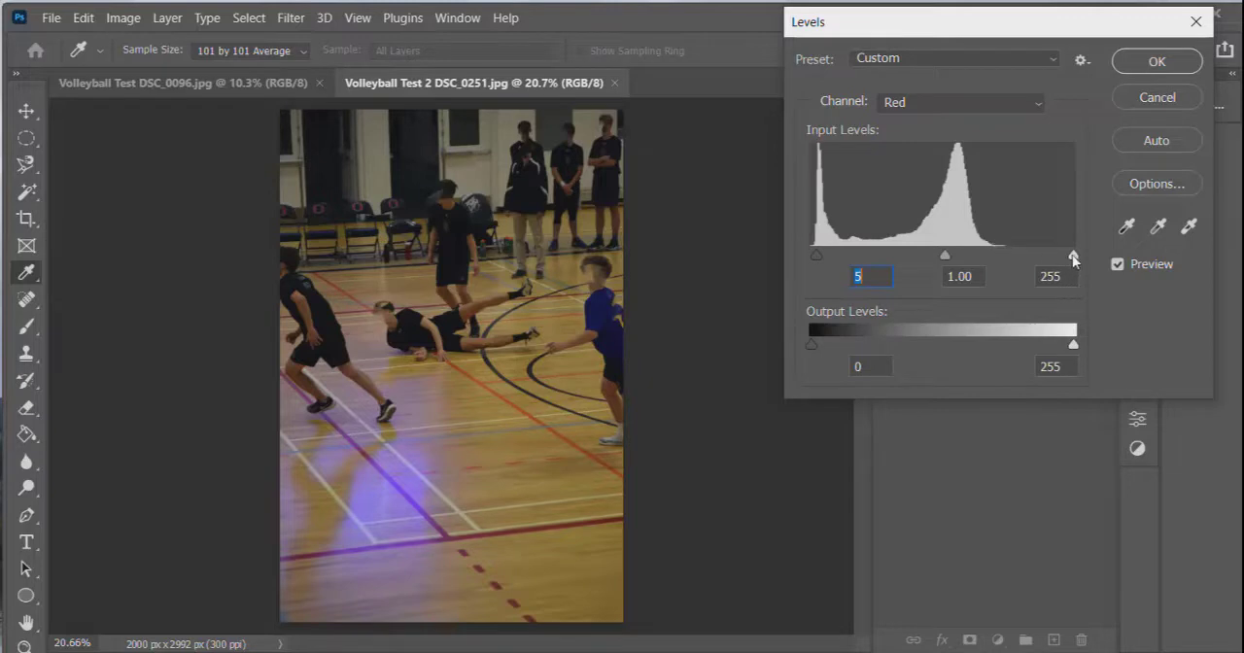
pyautogui.moveTo(1072, 255); pyautogui.dragTo(1005, 258)
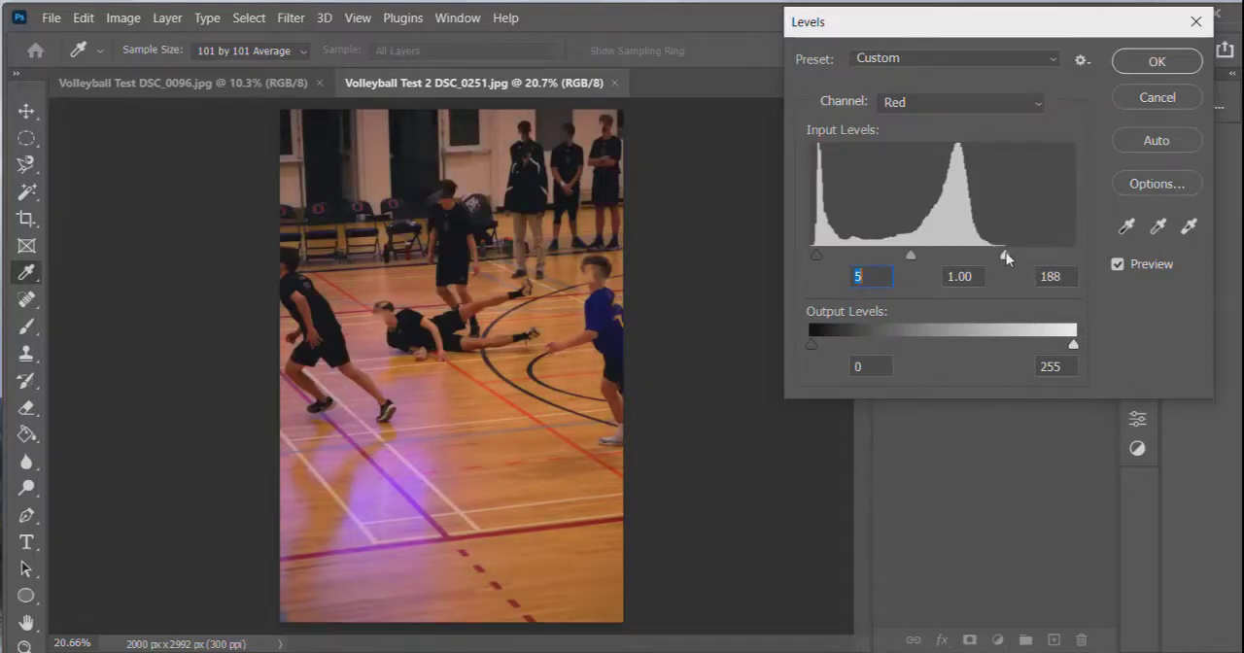
pyautogui.moveTo(1006, 258); pyautogui.dragTo(988, 251)
# Set the Green channel's input levels to a black point of 2 and a white point of 156.
pyautogui.click(1023, 107)
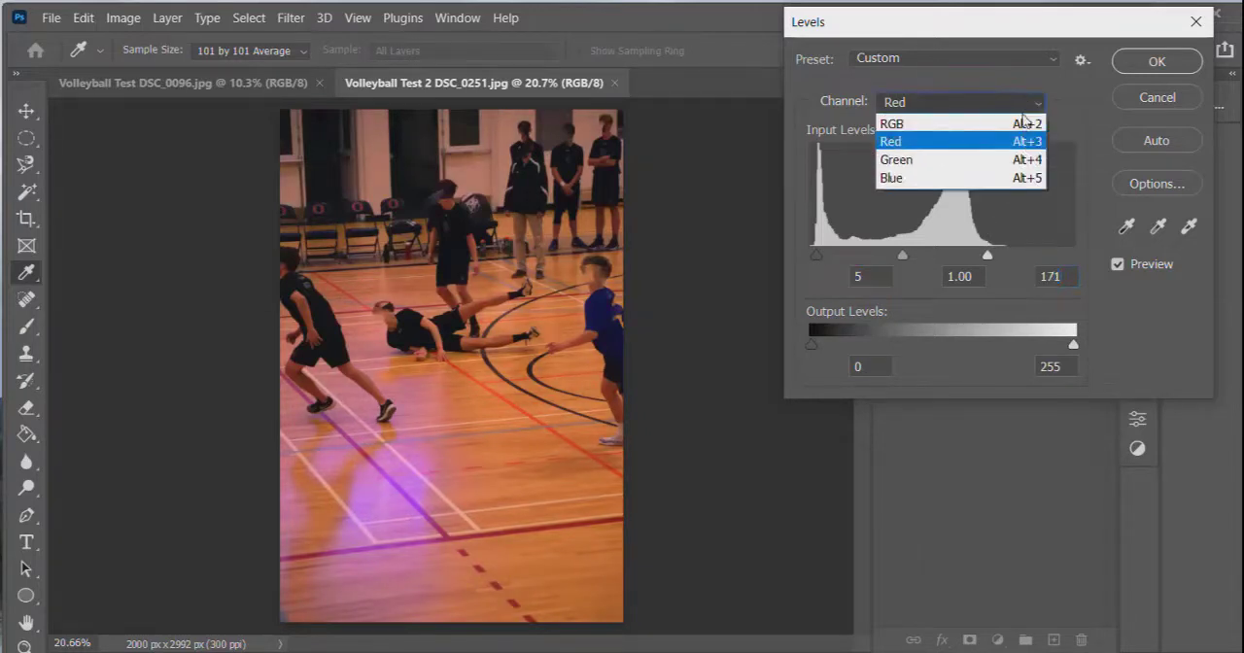
pyautogui.click(984, 160)
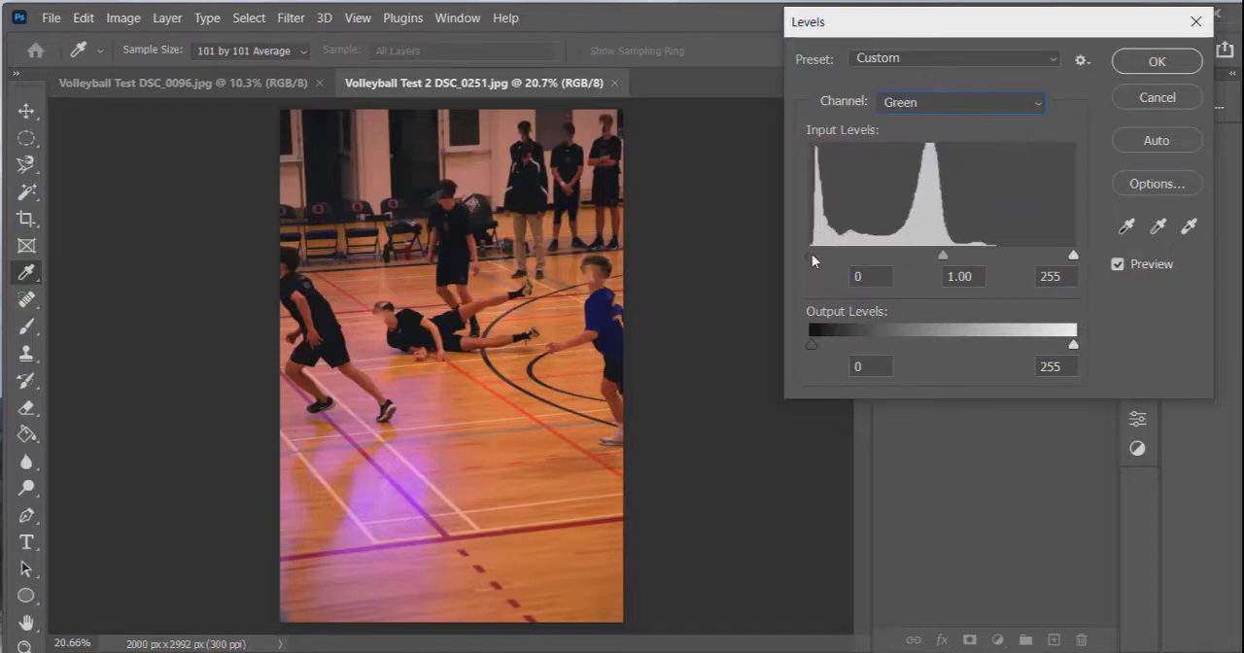
pyautogui.moveTo(812, 254); pyautogui.dragTo(813, 254)
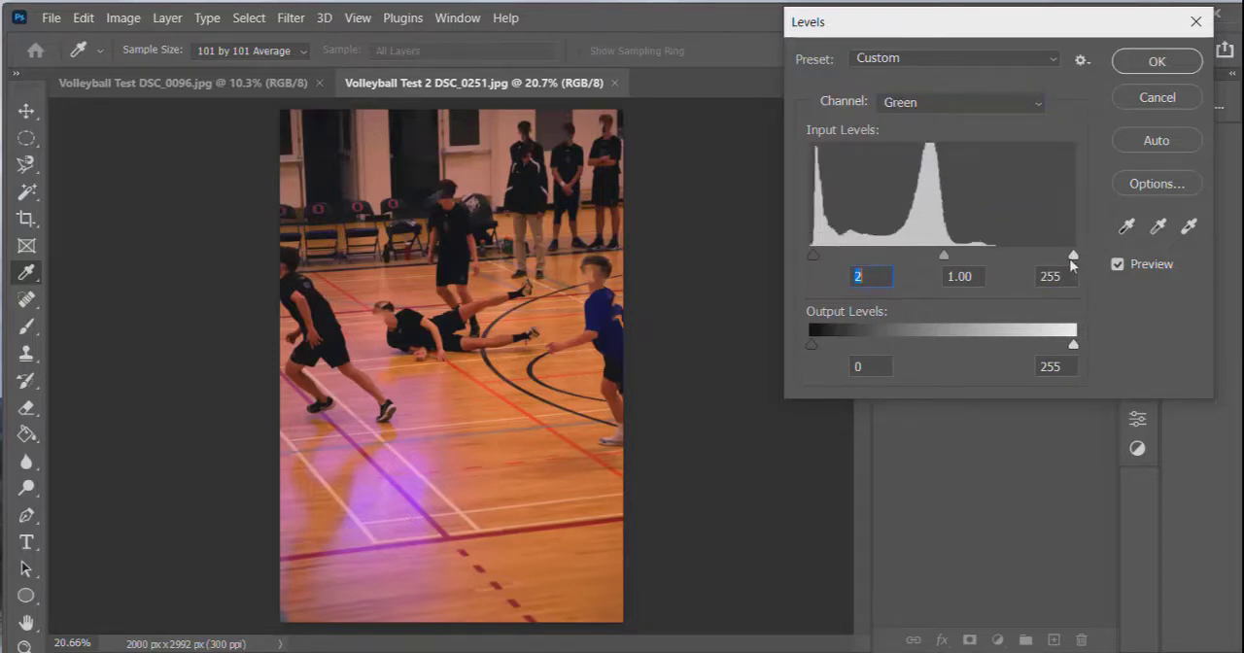
pyautogui.moveTo(1073, 256); pyautogui.dragTo(971, 257)
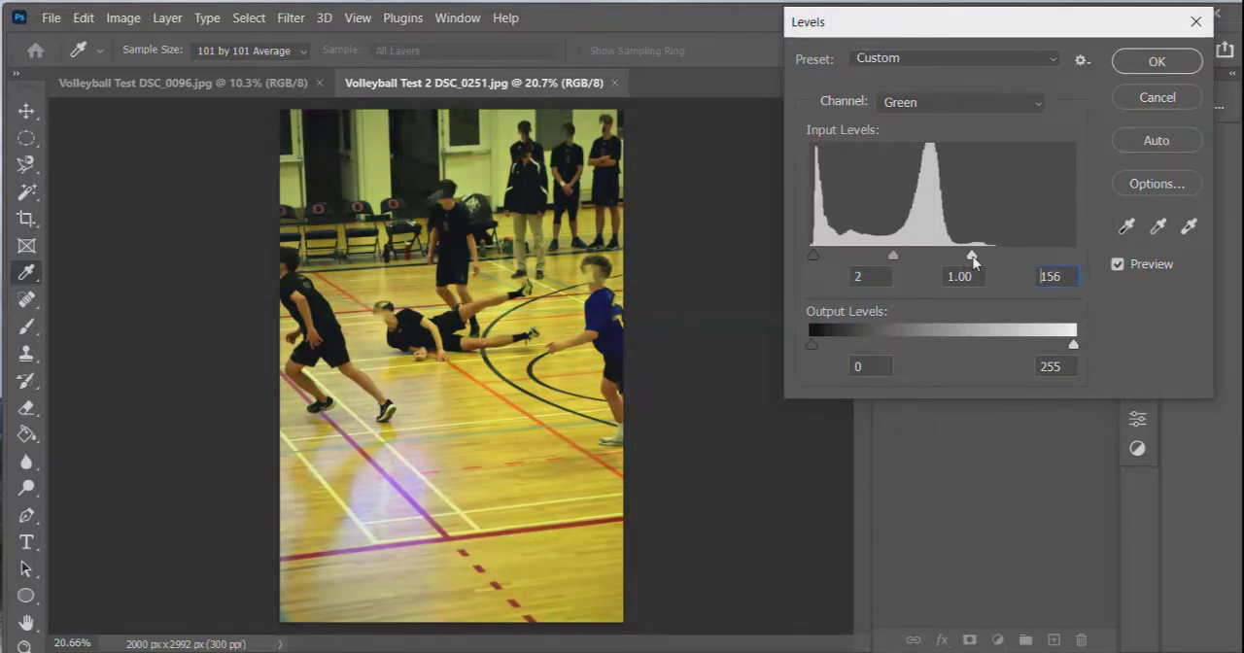
# Set the Blue channel's input levels to black 2, midtone 1 and white 121, and apply the Levels adjustment.
pyautogui.click(1007, 105)
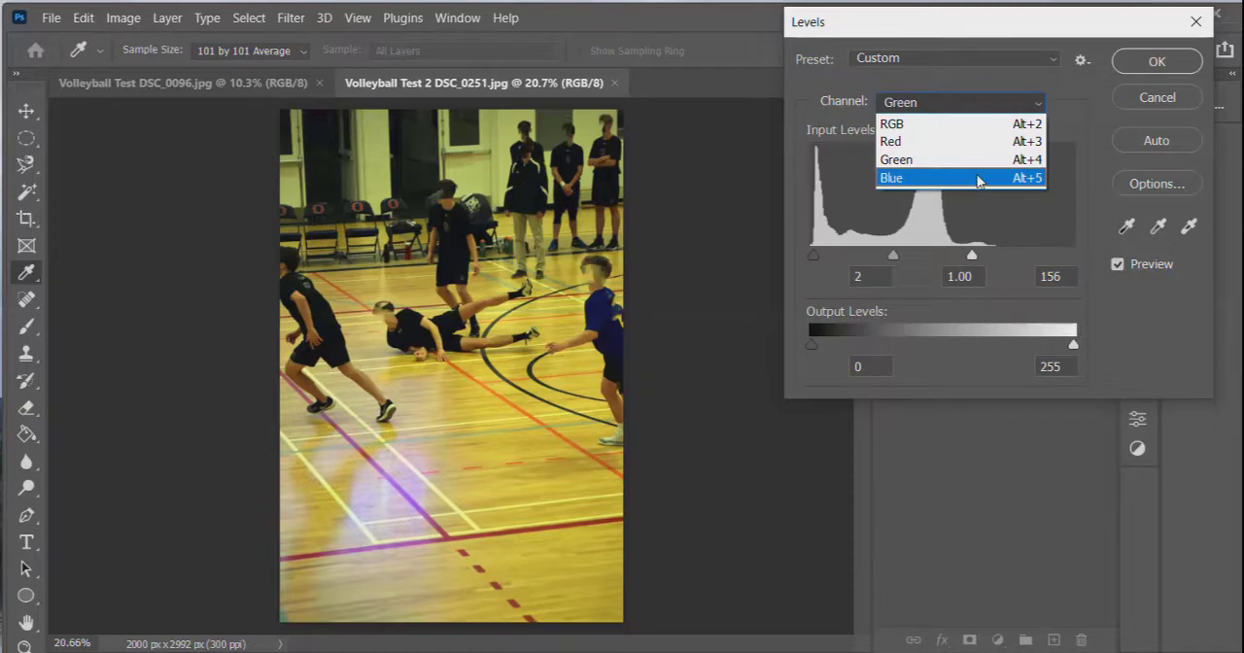
pyautogui.click(975, 183)
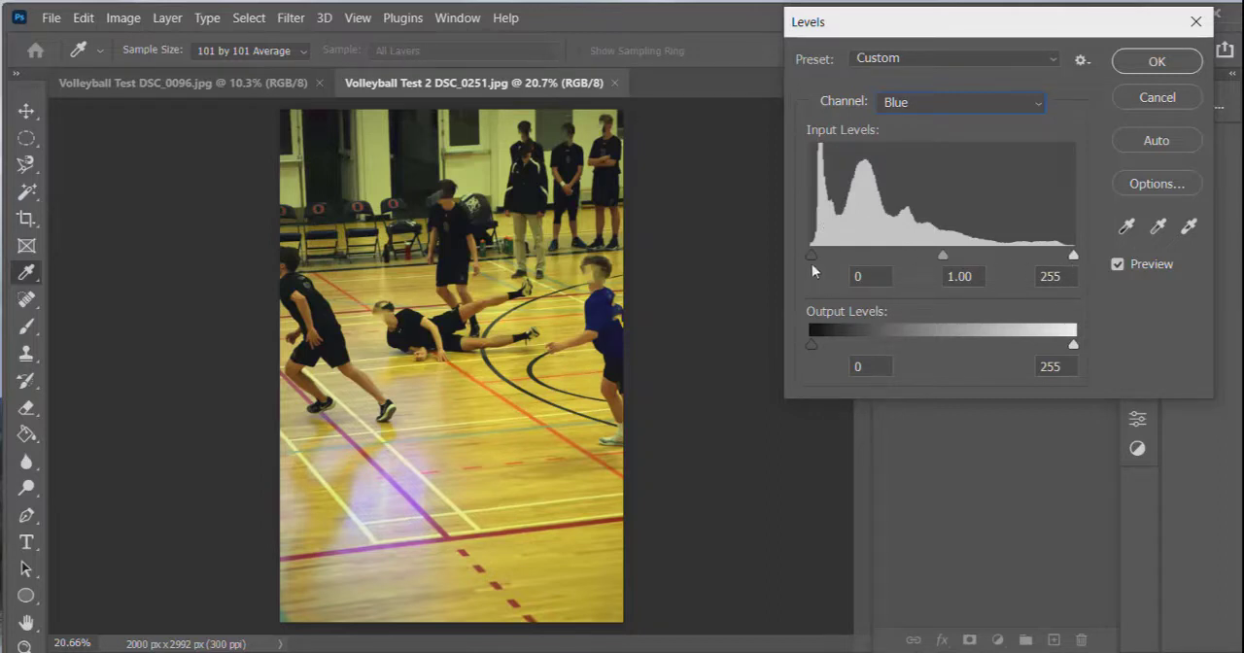
pyautogui.moveTo(811, 252); pyautogui.dragTo(814, 252)
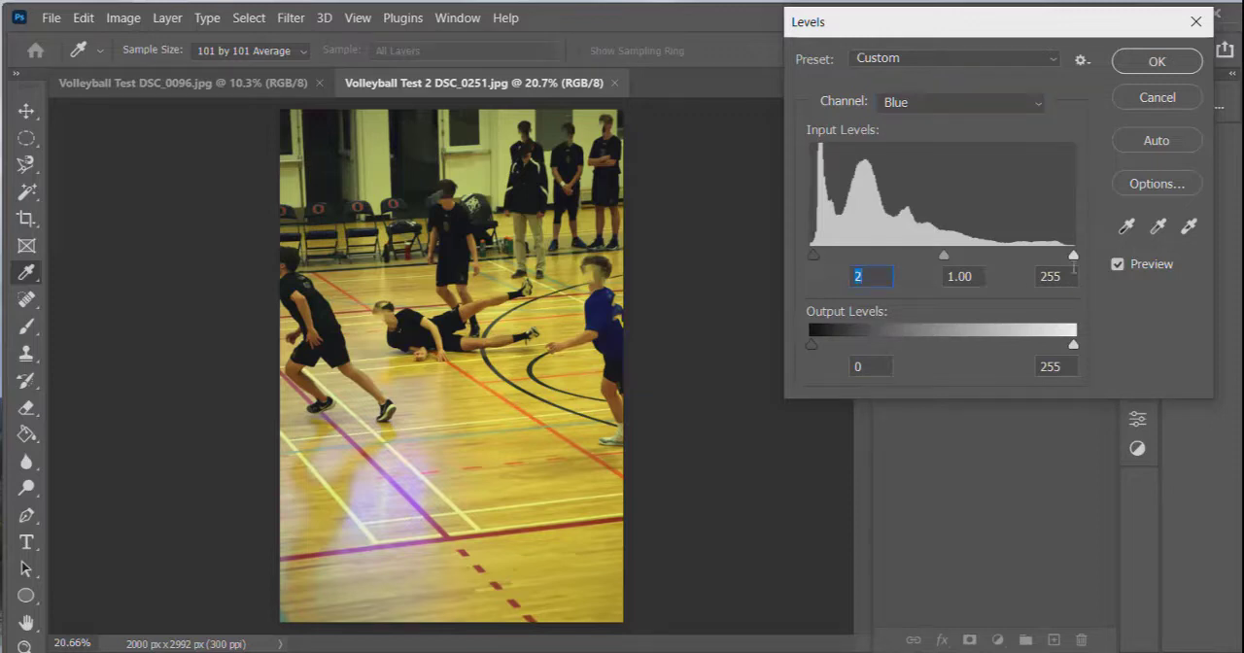
pyautogui.moveTo(1073, 257); pyautogui.dragTo(937, 254)
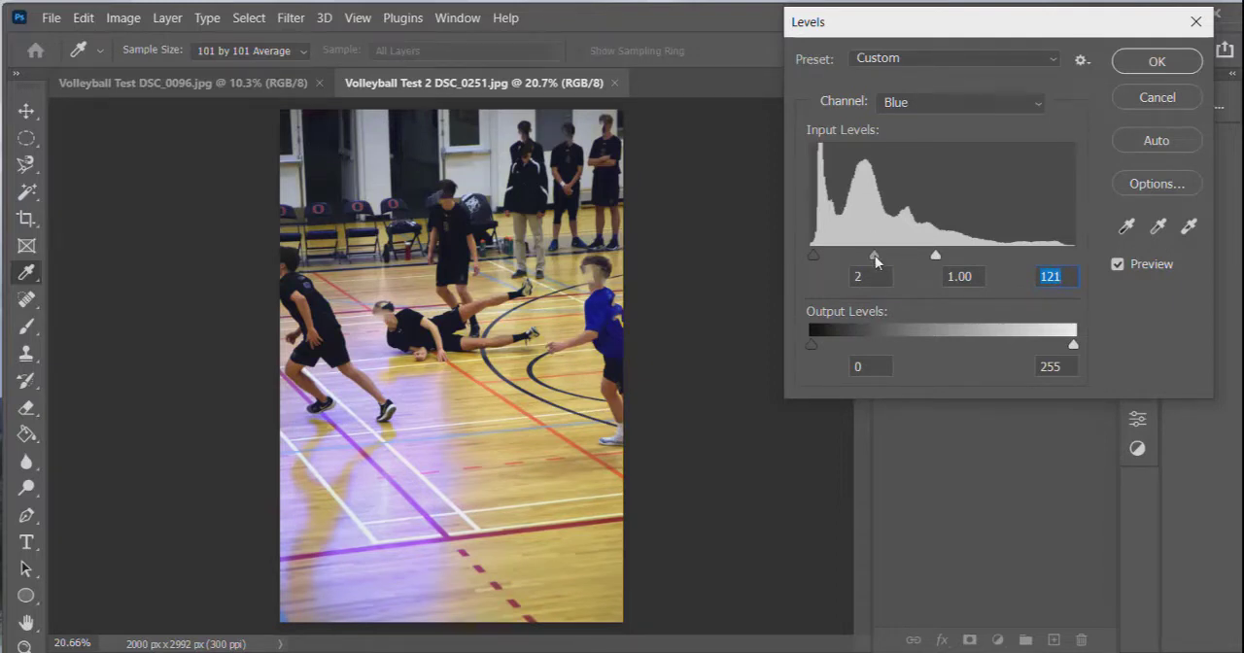
pyautogui.moveTo(876, 258)
pyautogui.mouseDown()
pyautogui.moveTo(845, 258)
pyautogui.moveTo(856, 260)
pyautogui.mouseUp()
pyautogui.click(962, 278)
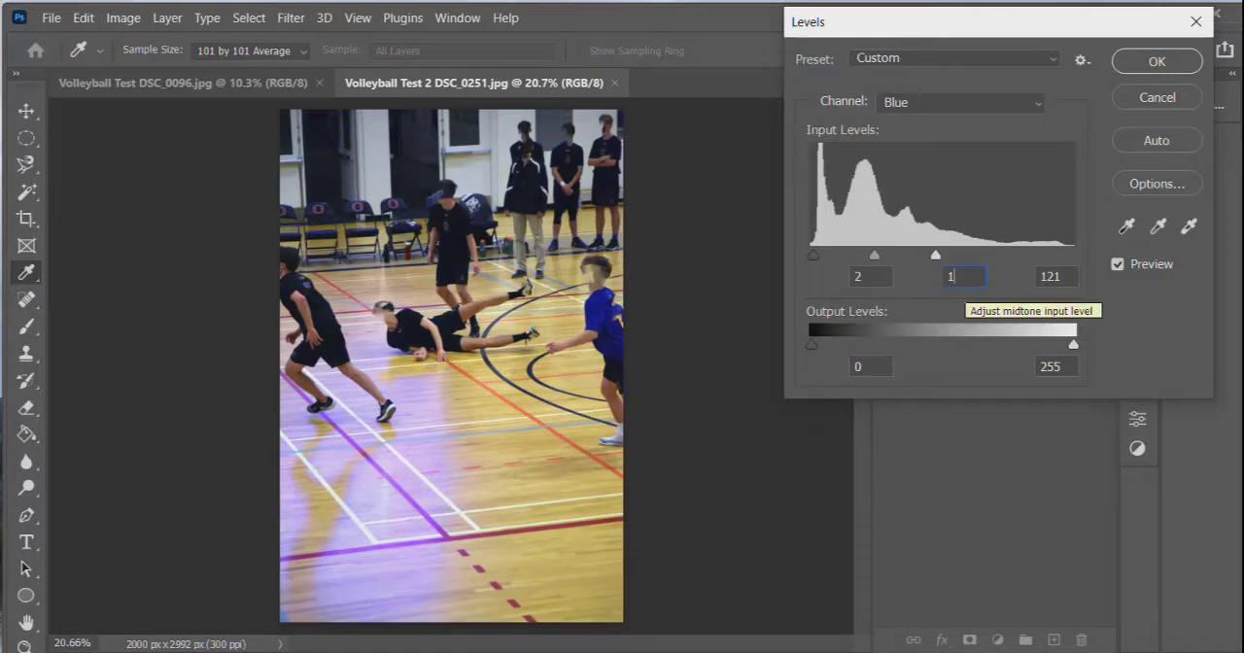
pyautogui.press('Return')
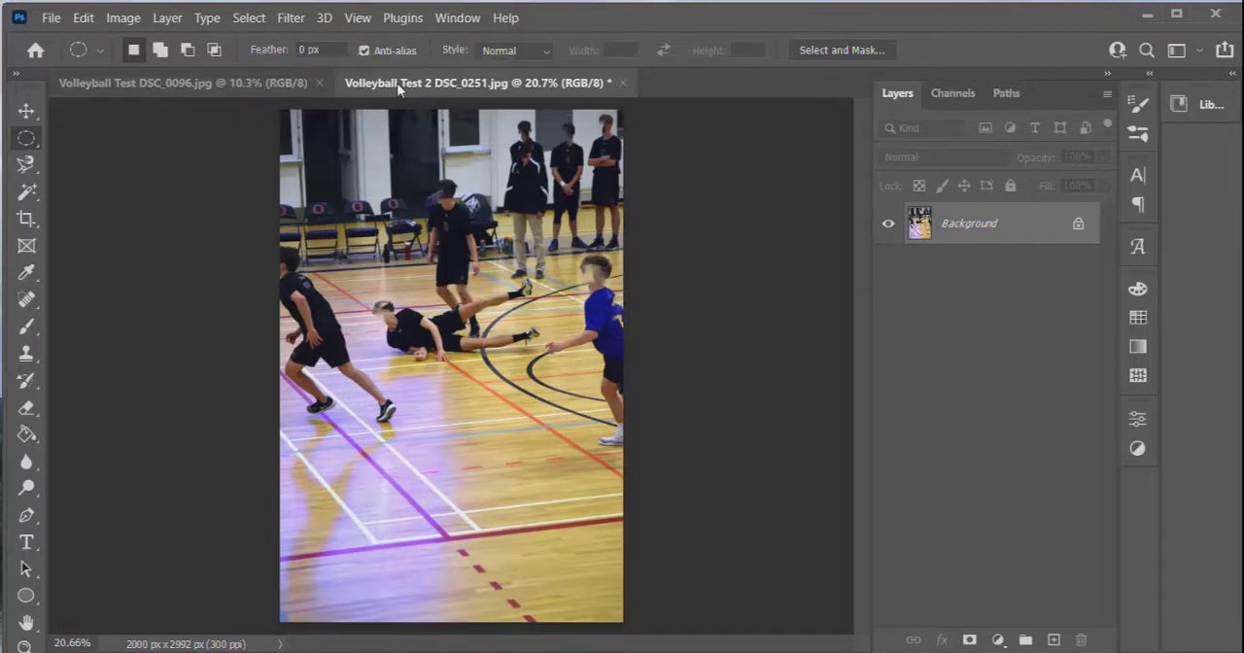
# Switch to the open image Volleyball Test DSC_0096.jpg.
pyautogui.click(251, 83)
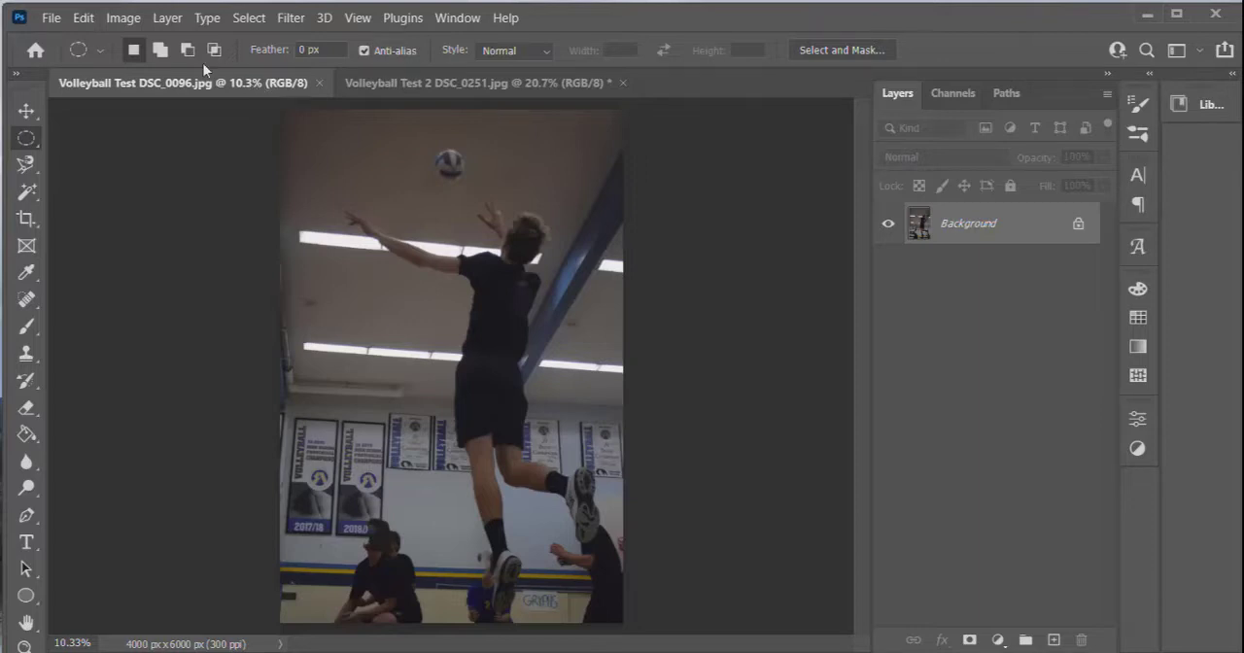
# Try the Auto Tone correction on the jumping player's photo and undo it.
pyautogui.click(117, 18)
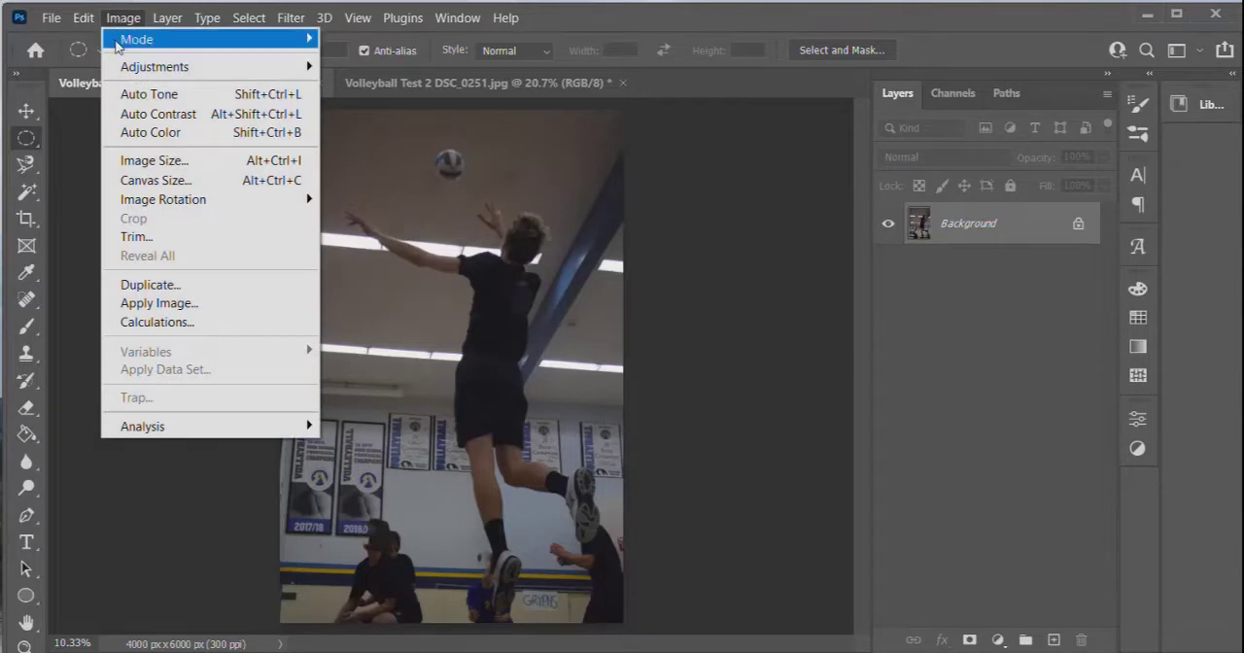
pyautogui.click(141, 97)
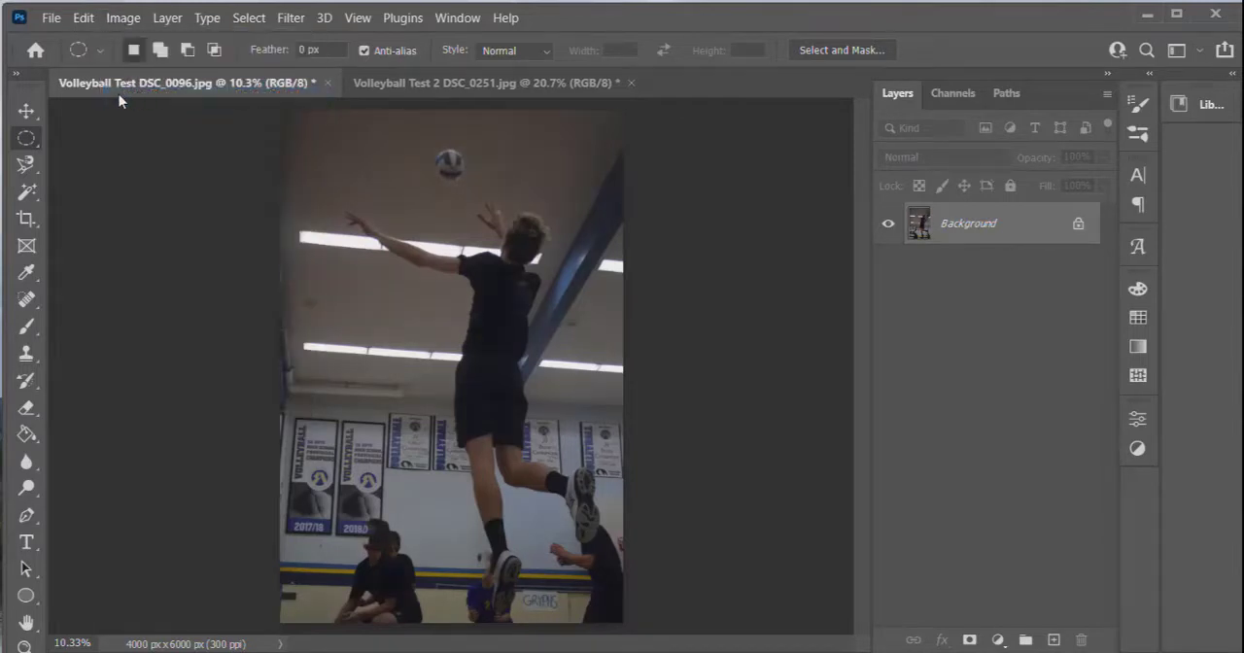
pyautogui.hotkey('ctrl', 'z')
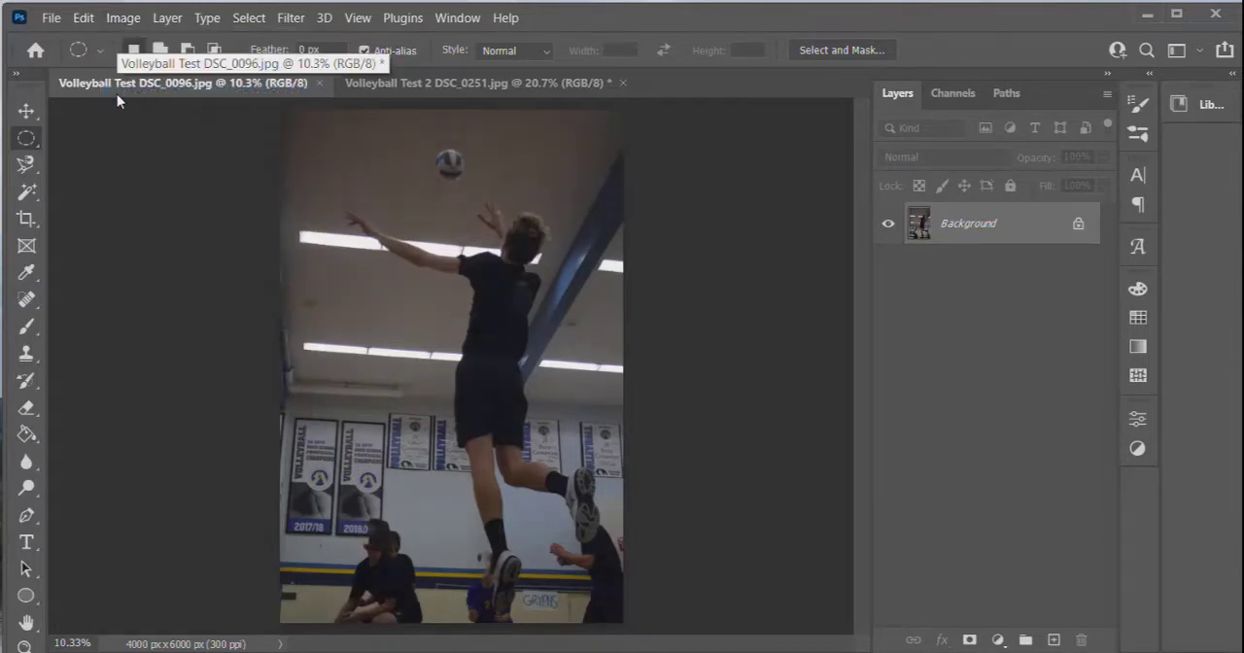
# Start a Levels adjustment and set the Red channel's input black point to 2 and white point to 130.
pyautogui.click(118, 21)
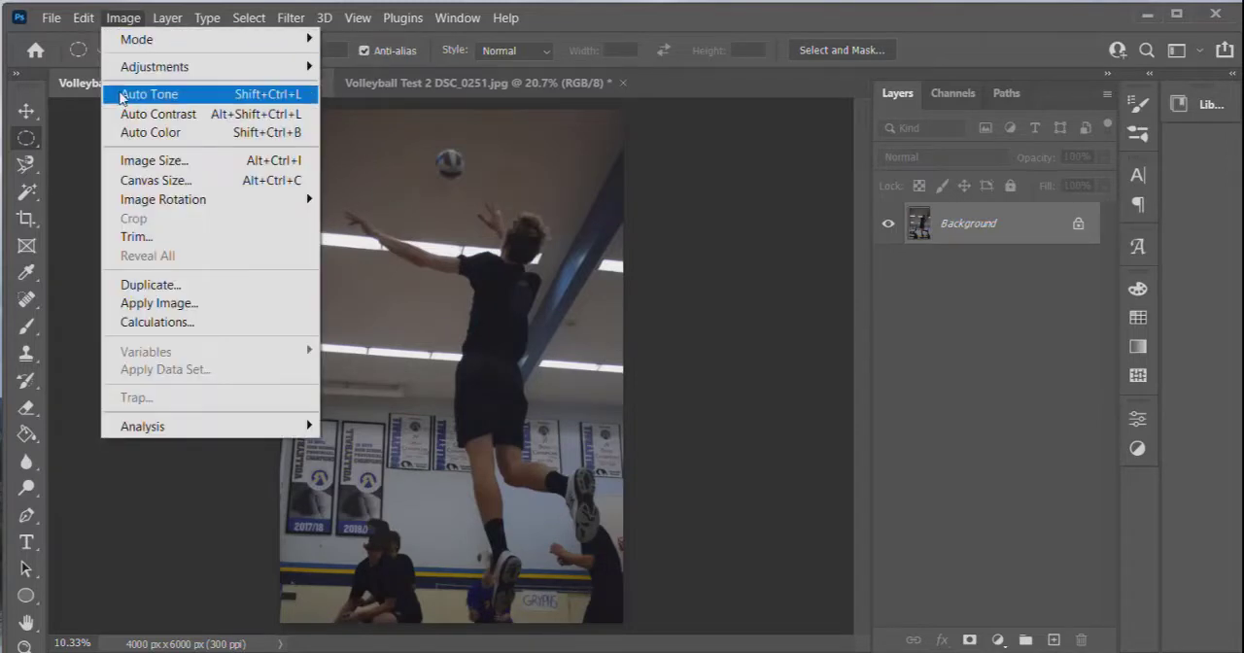
pyautogui.moveTo(129, 70)
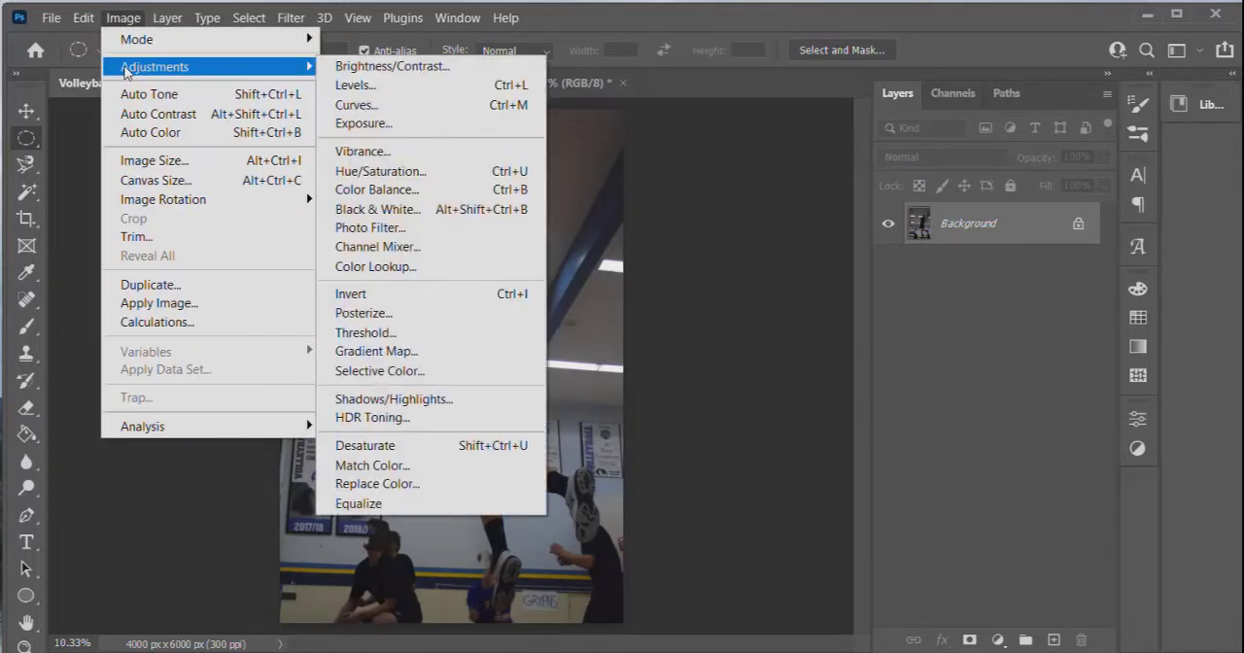
pyautogui.click(352, 86)
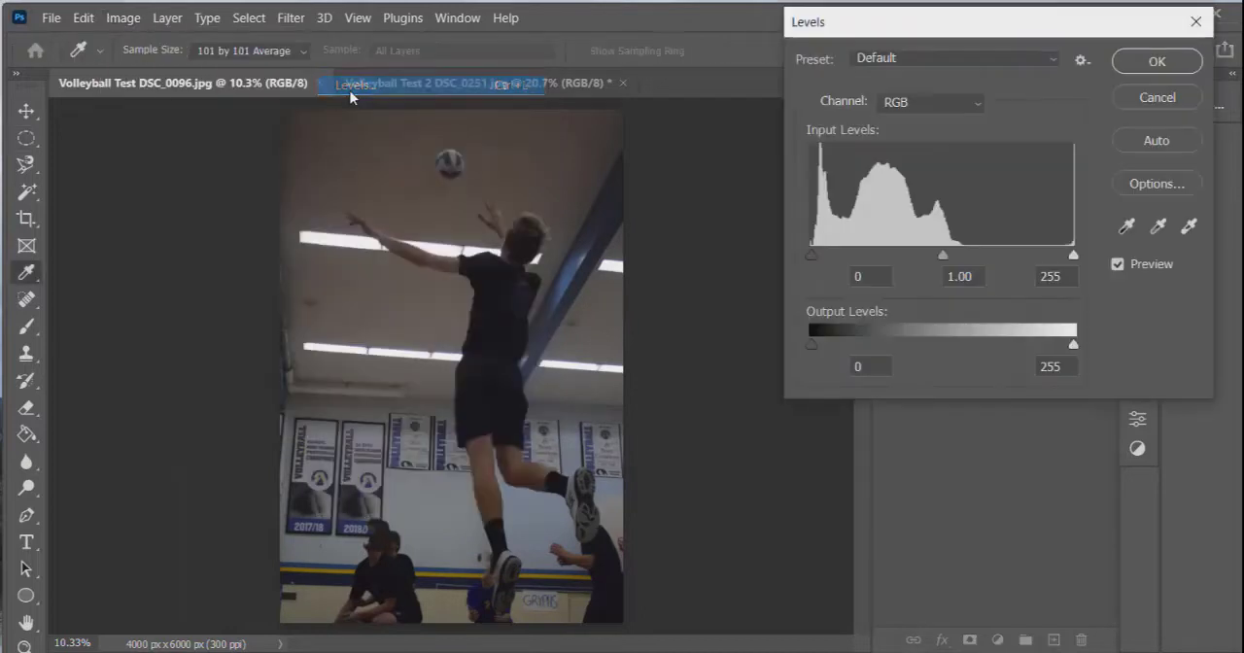
pyautogui.click(923, 105)
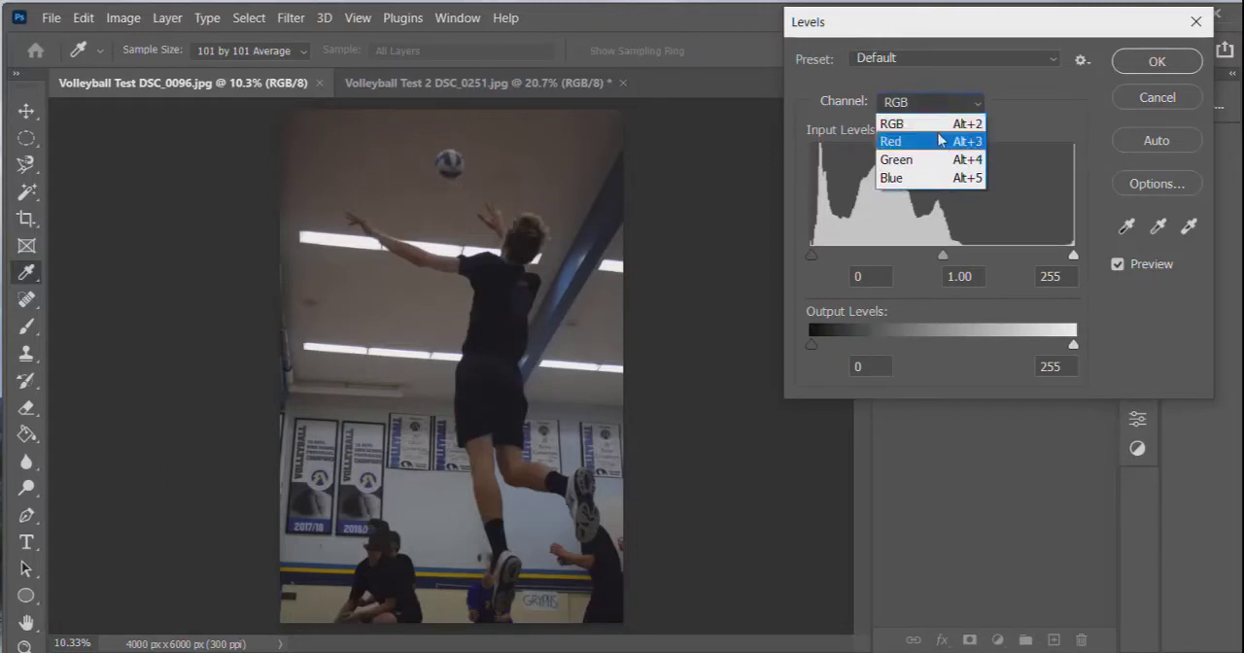
pyautogui.click(940, 148)
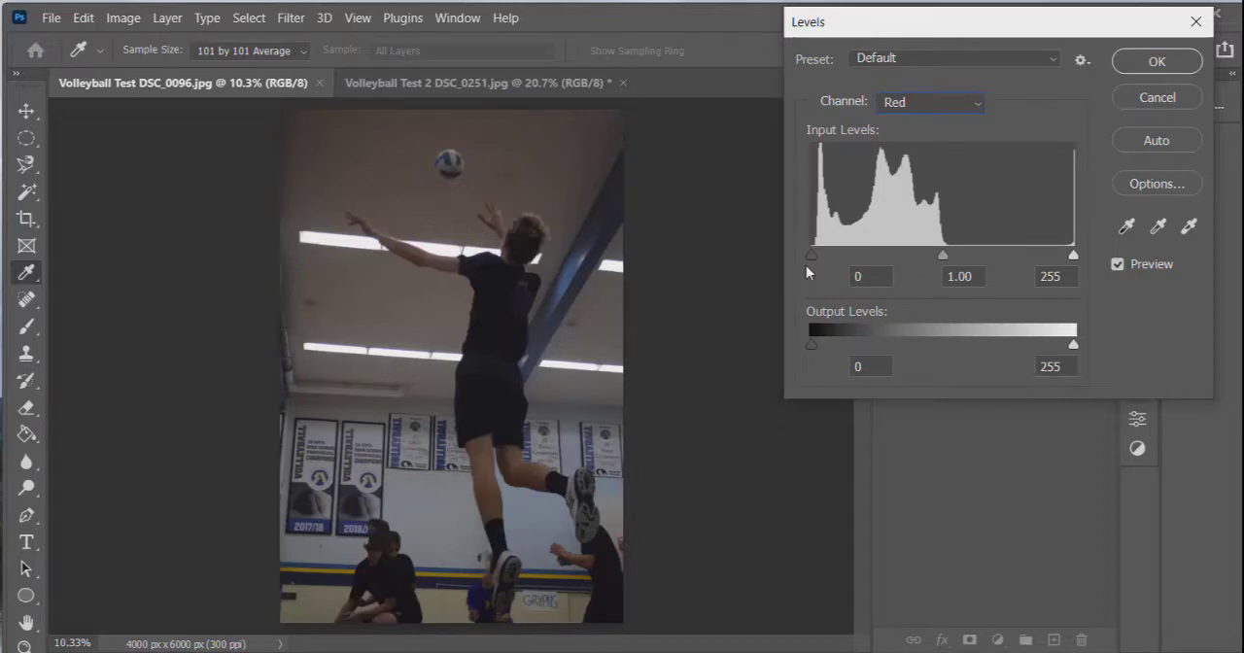
pyautogui.moveTo(812, 254); pyautogui.dragTo(814, 255)
pyautogui.moveTo(1073, 256); pyautogui.dragTo(946, 261)
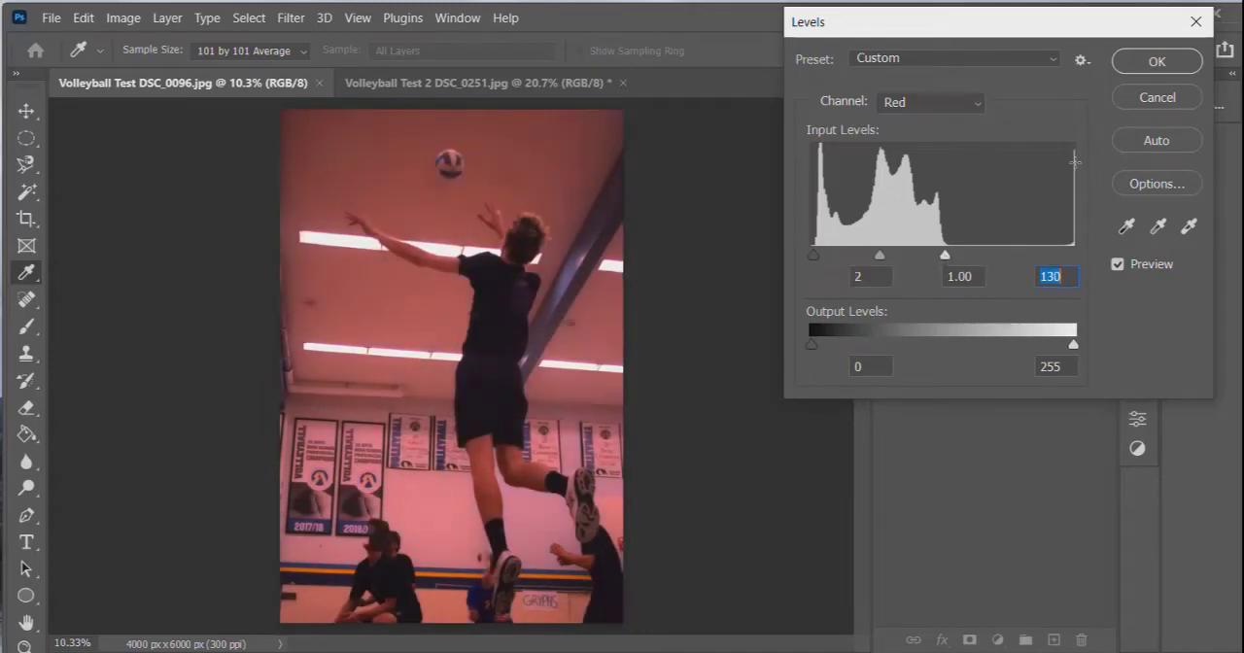
# Set the Green channel's input levels to a black point of 1 and a white point of 132.
pyautogui.click(928, 103)
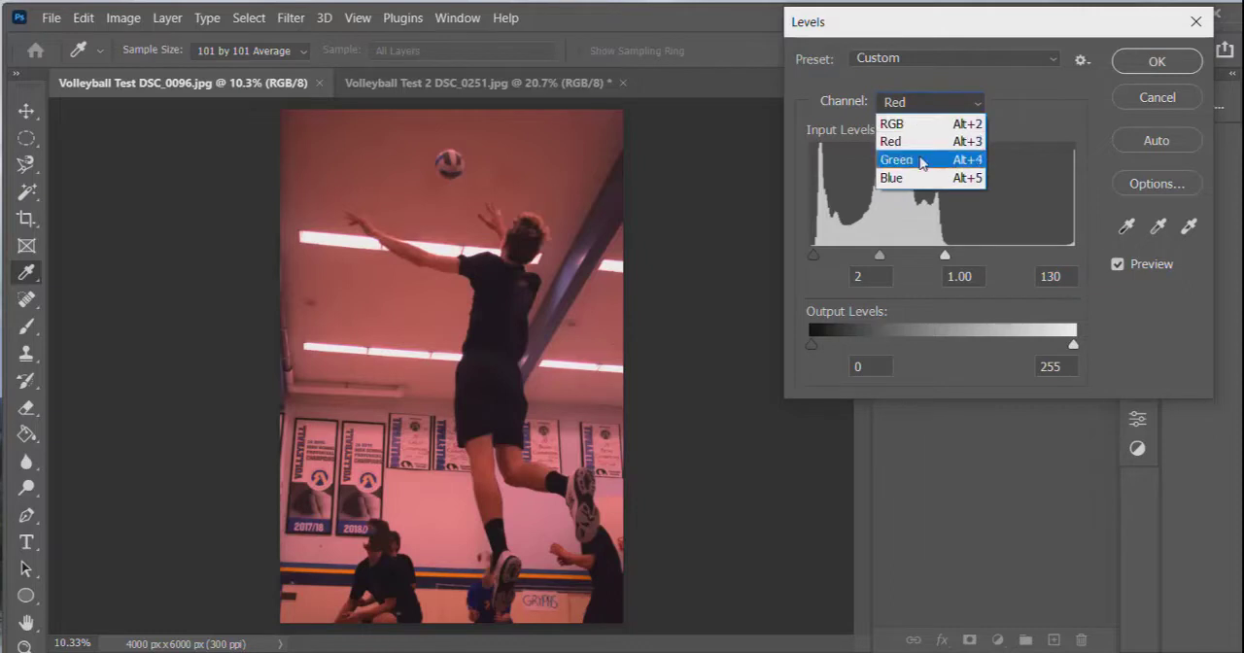
pyautogui.click(897, 159)
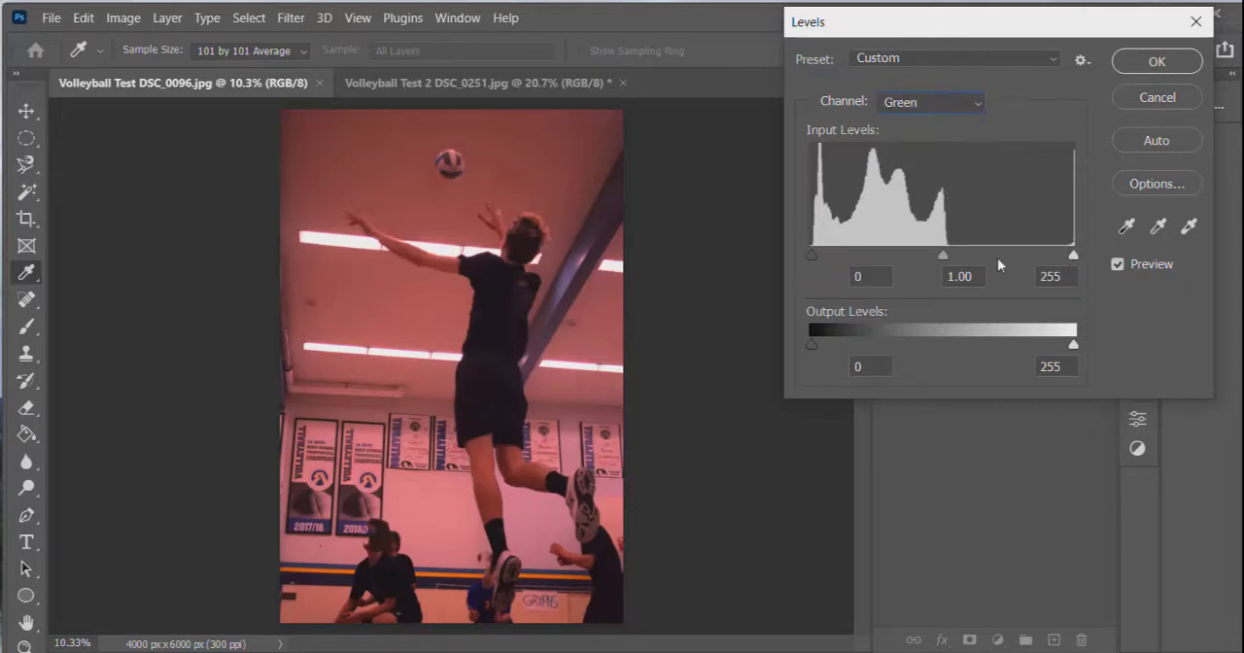
pyautogui.moveTo(811, 250); pyautogui.dragTo(812, 250)
pyautogui.moveTo(1073, 254); pyautogui.dragTo(948, 255)
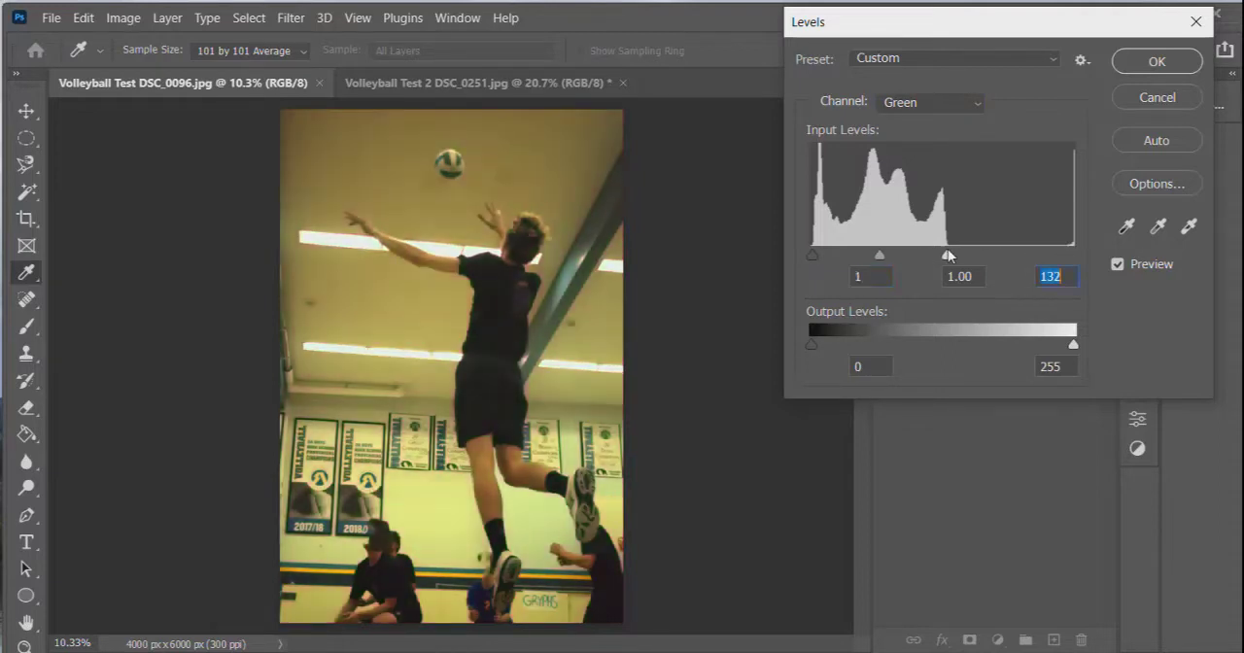
# Set the Blue channel's input levels to a black point of 6 and a white point of 146.
pyautogui.click(941, 109)
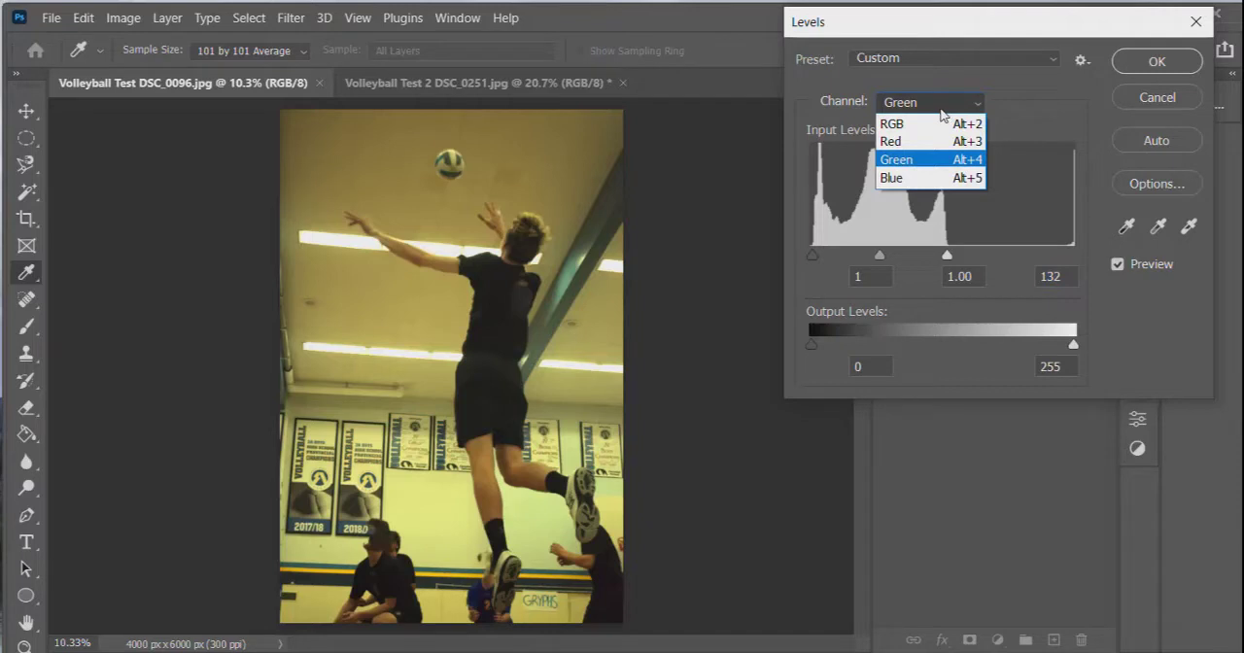
pyautogui.click(948, 178)
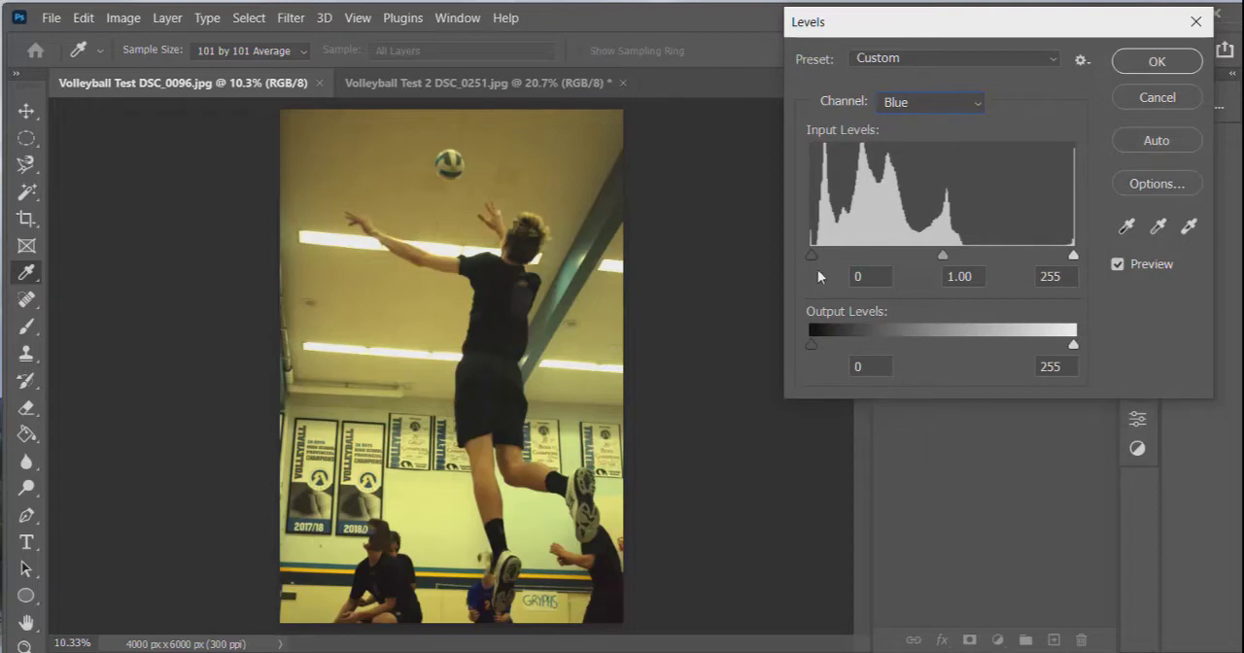
pyautogui.moveTo(811, 256); pyautogui.dragTo(817, 254)
pyautogui.moveTo(1074, 256); pyautogui.dragTo(962, 256)
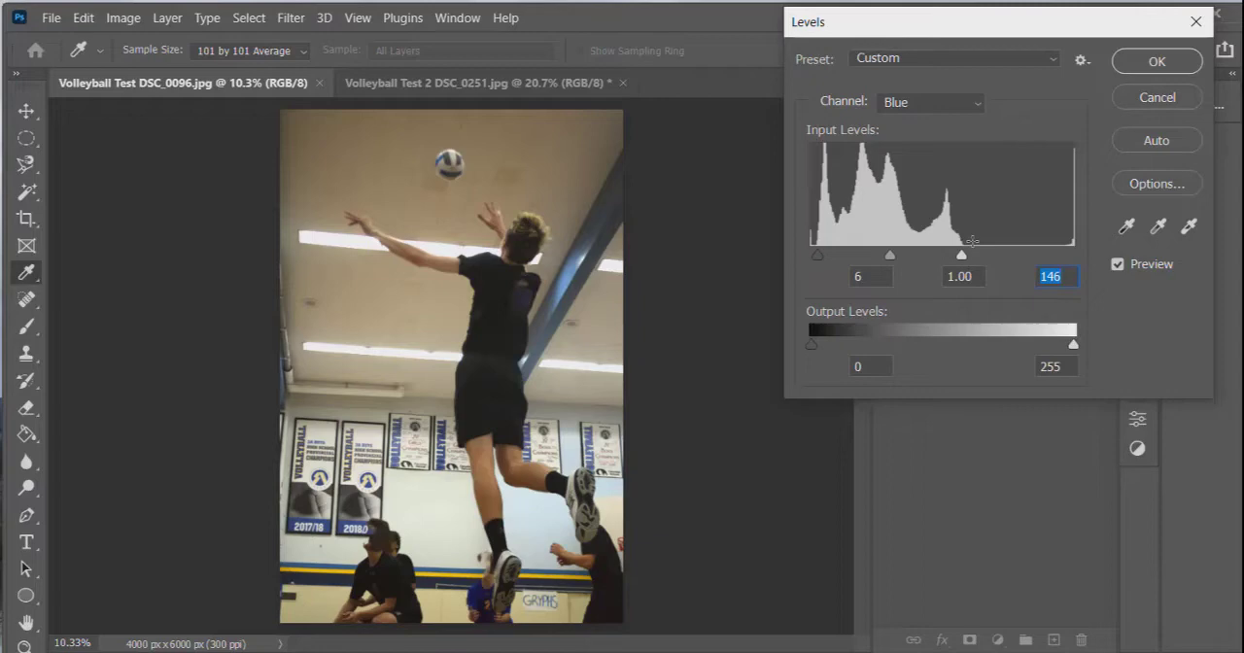
# Compare the jumping player's photo with and without the Levels correction and discard the adjustment.
pyautogui.click(1118, 263)
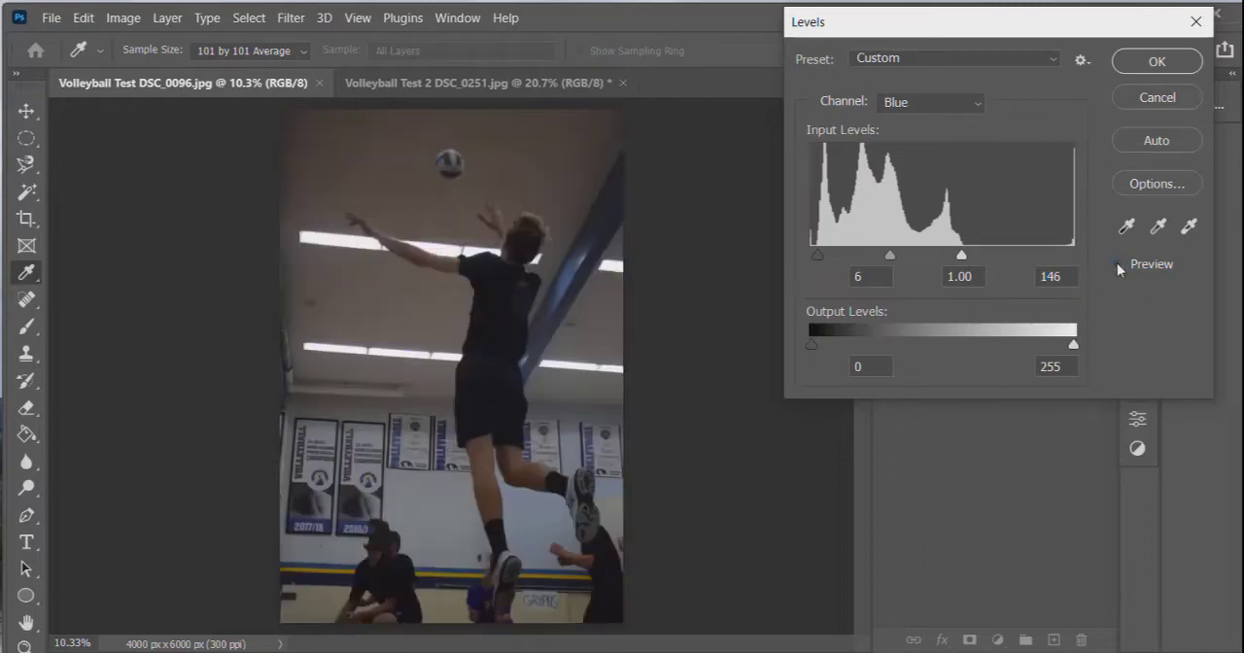
pyautogui.click(1117, 264)
pyautogui.click(1118, 264)
pyautogui.click(1118, 264)
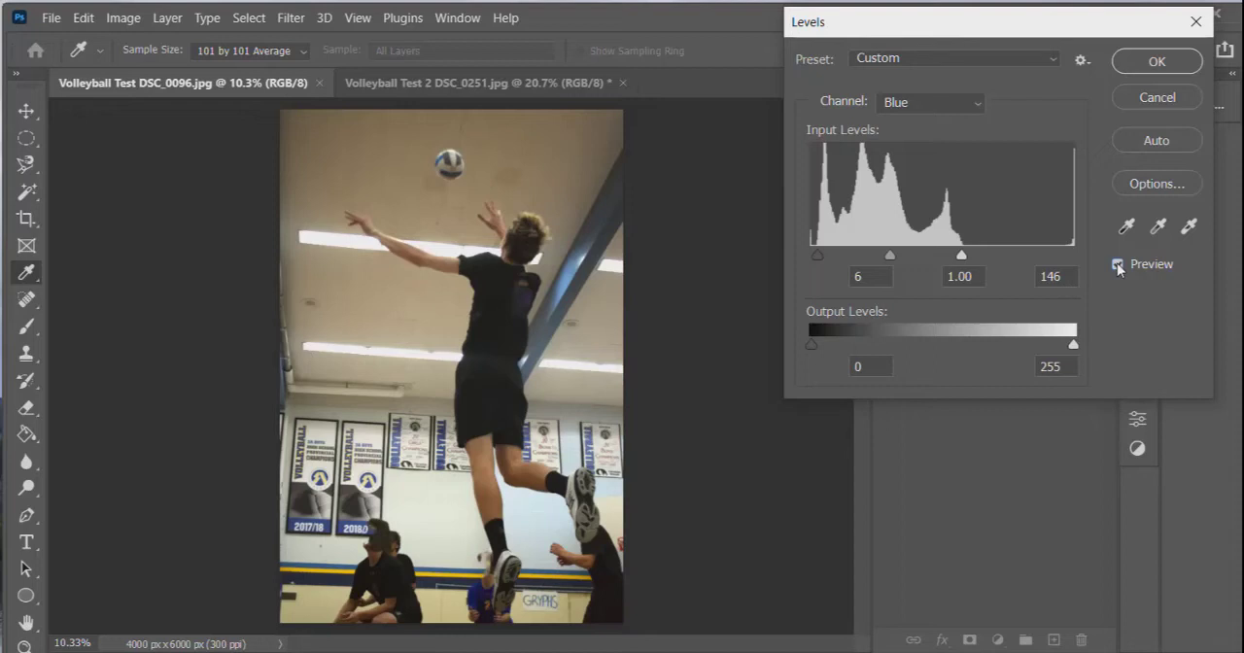
pyautogui.click(1178, 101)
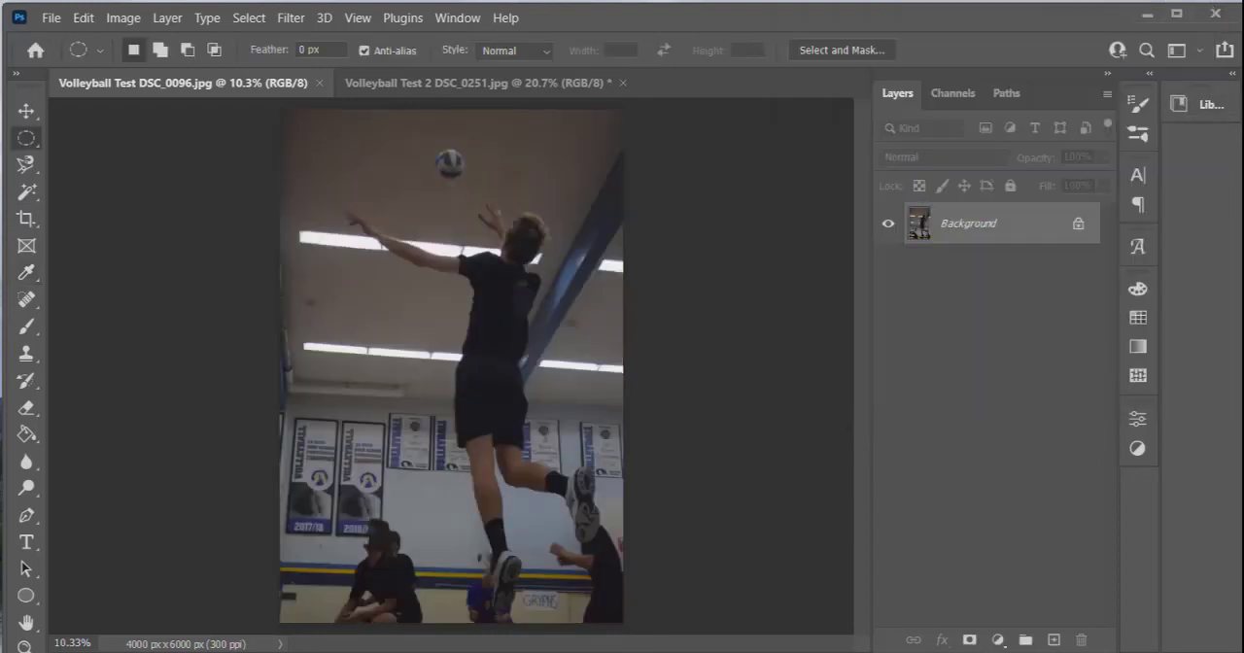